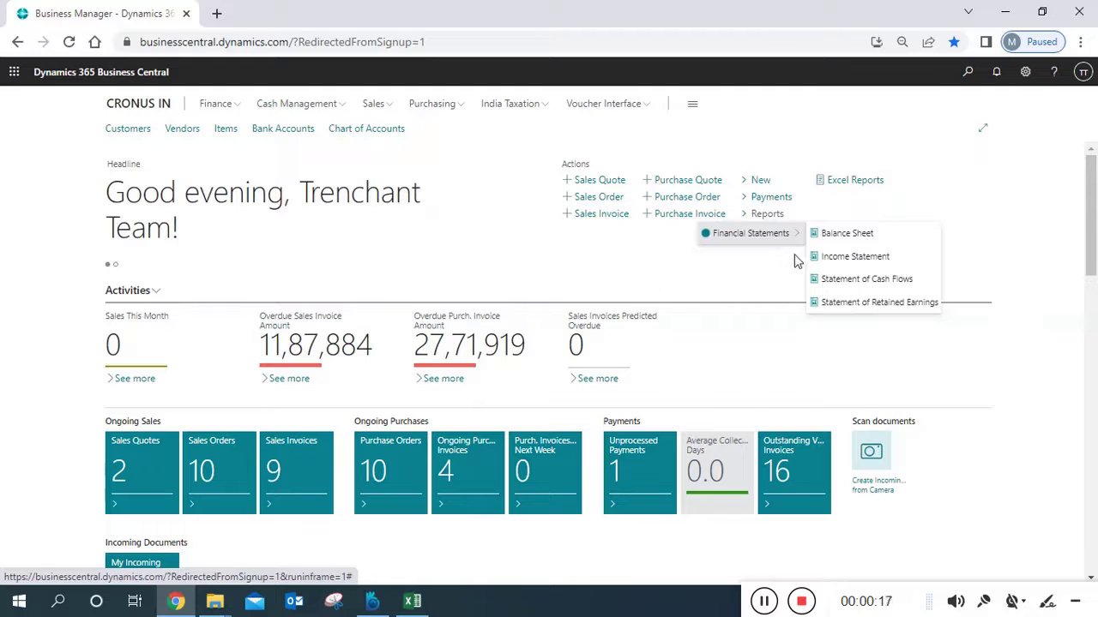
Step: Open the Balance Sheet financial statement report and expand its options to show all filters
left_click(642, 287)
left_click(751, 216)
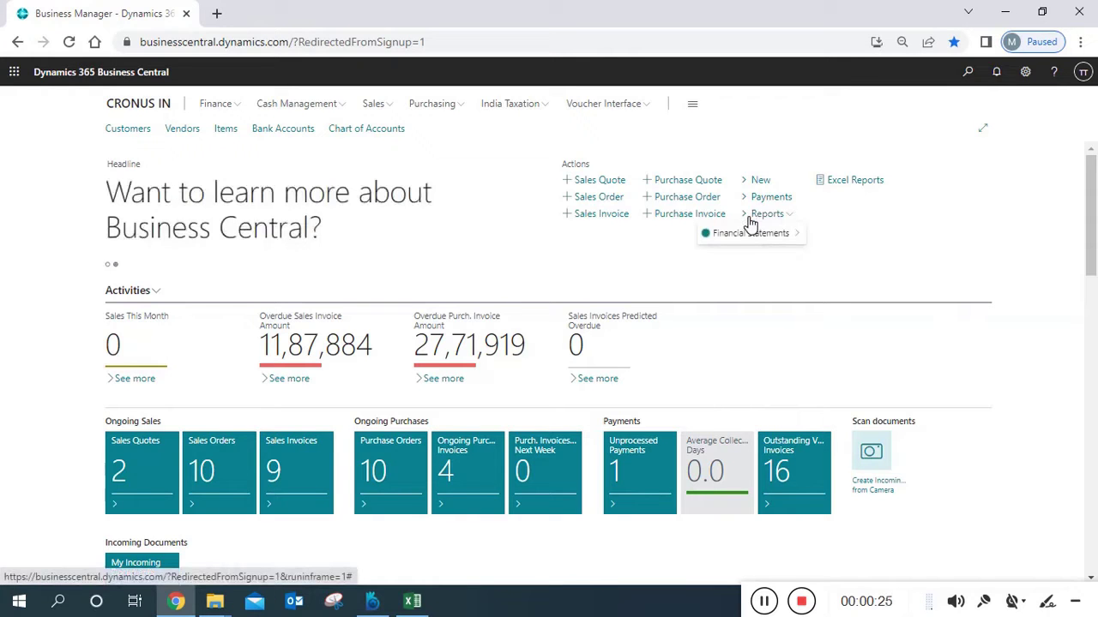
mouse_move(799, 240)
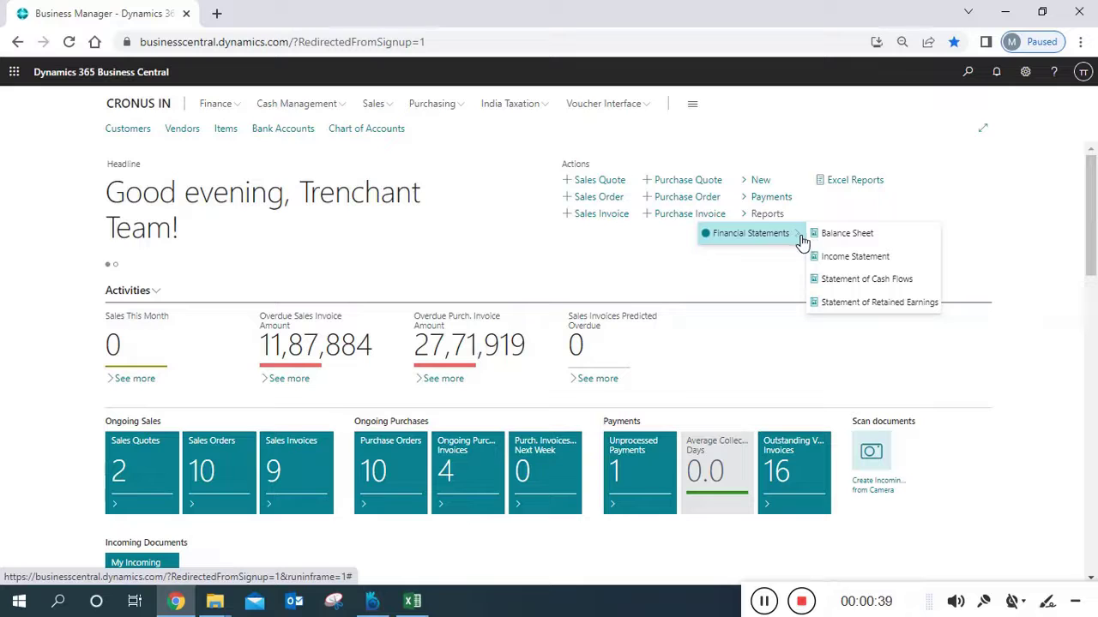
left_click(830, 240)
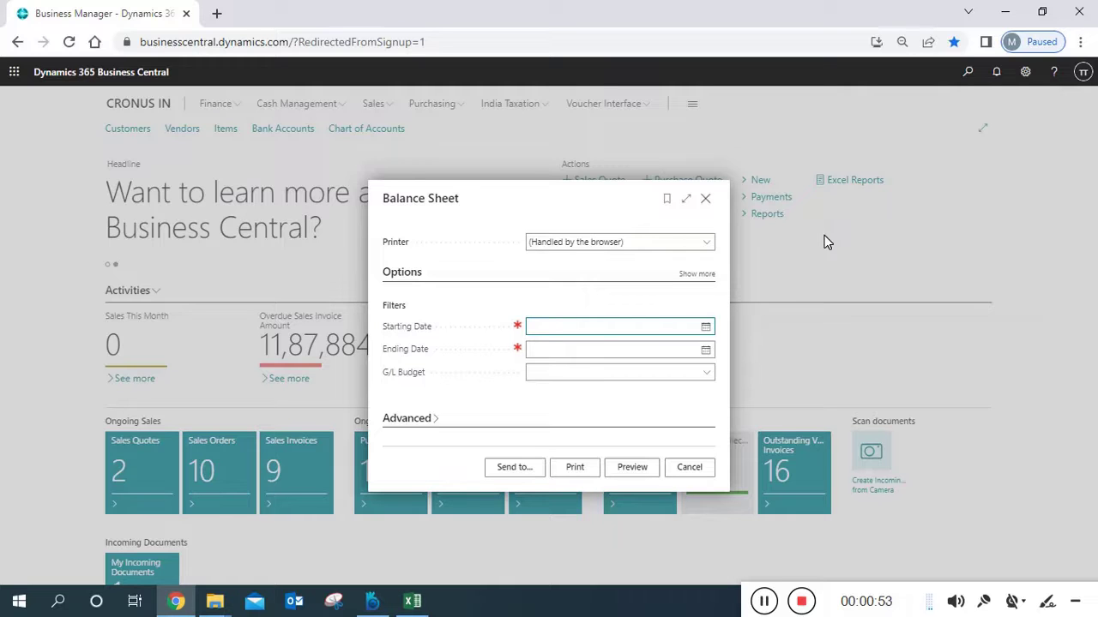
left_click(707, 275)
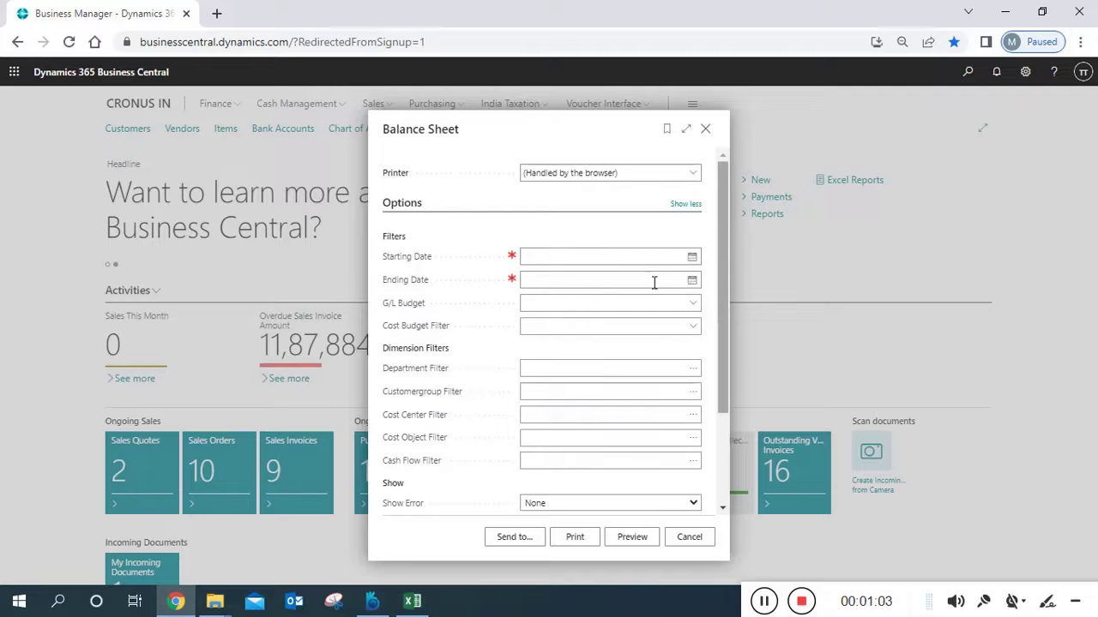
Step: Set the Balance Sheet period with starting date 01-01-2021 and ending date 31-12-2021
left_click(625, 257)
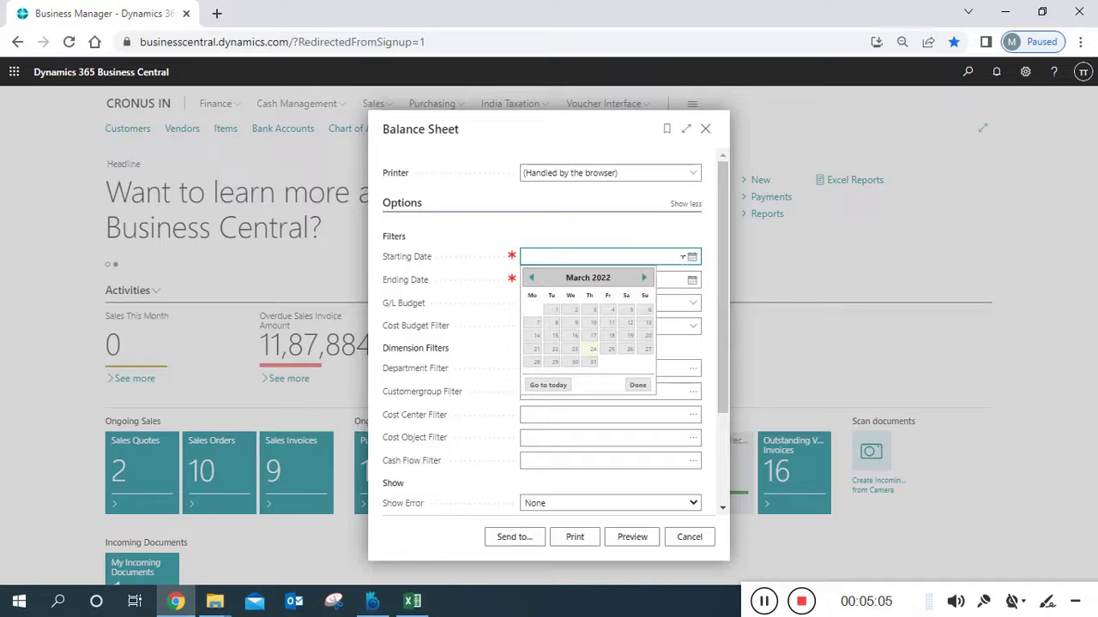
type("010121")
left_click(485, 252)
left_click(546, 281)
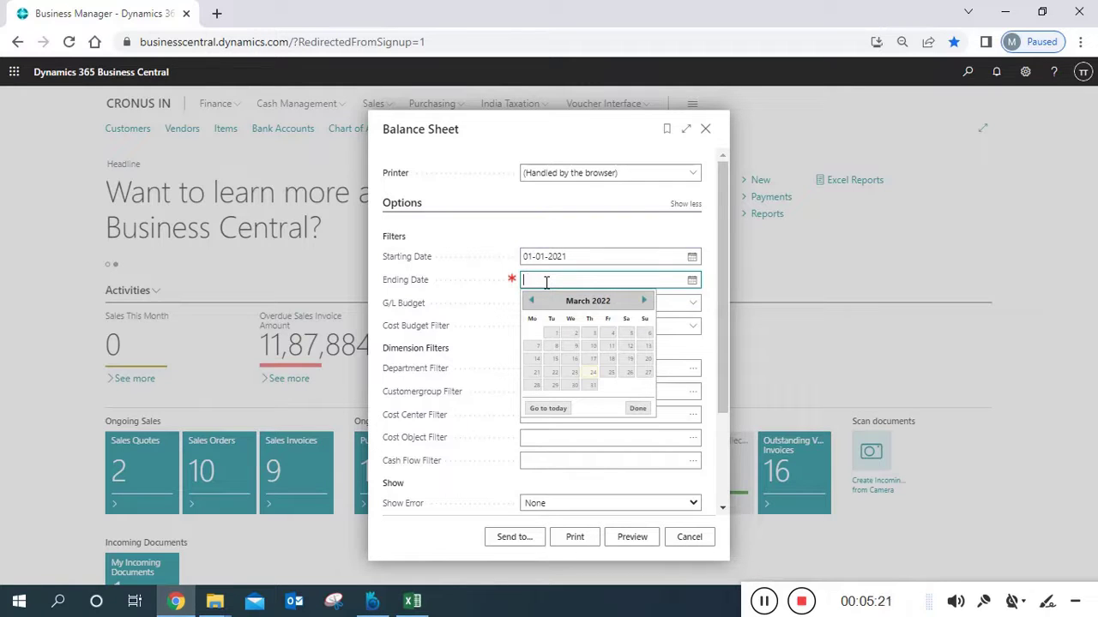
type("1-")
type("12-")
type("221")
left_click(471, 244)
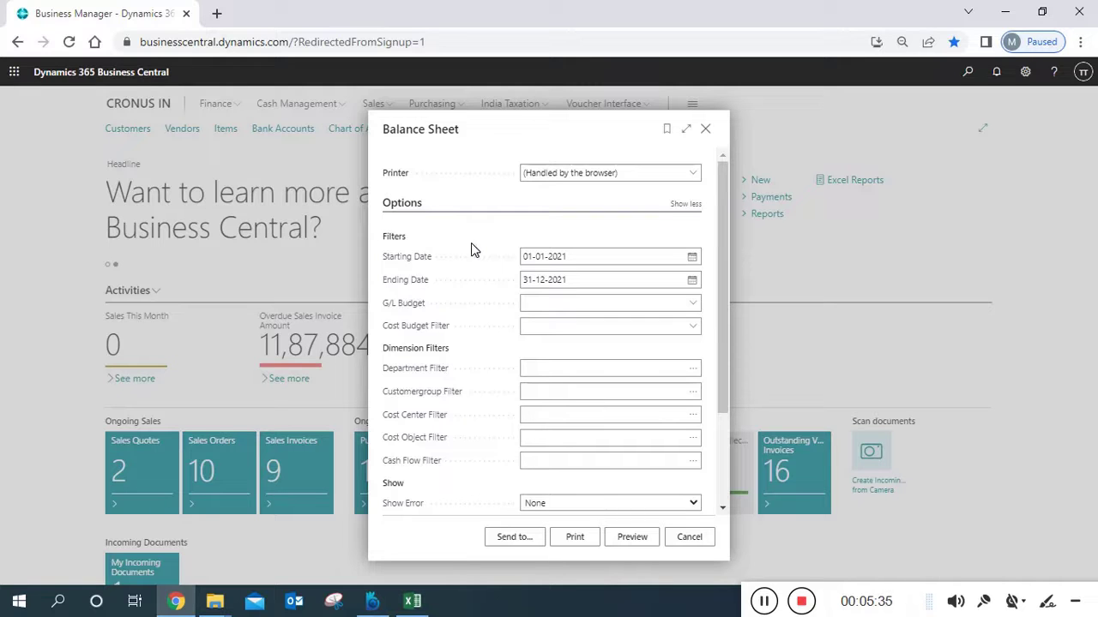
Step: Examine the Balance Sheet's G/L and cost budget filters, dimension filters and Show options, leaving them as they are
left_click(548, 302)
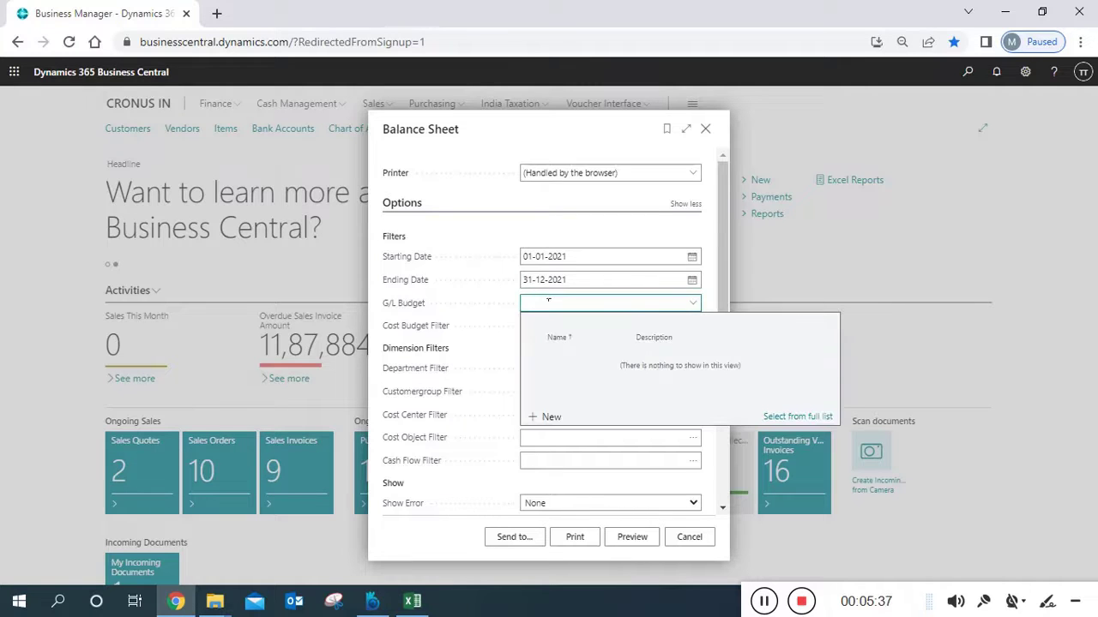
left_click(428, 241)
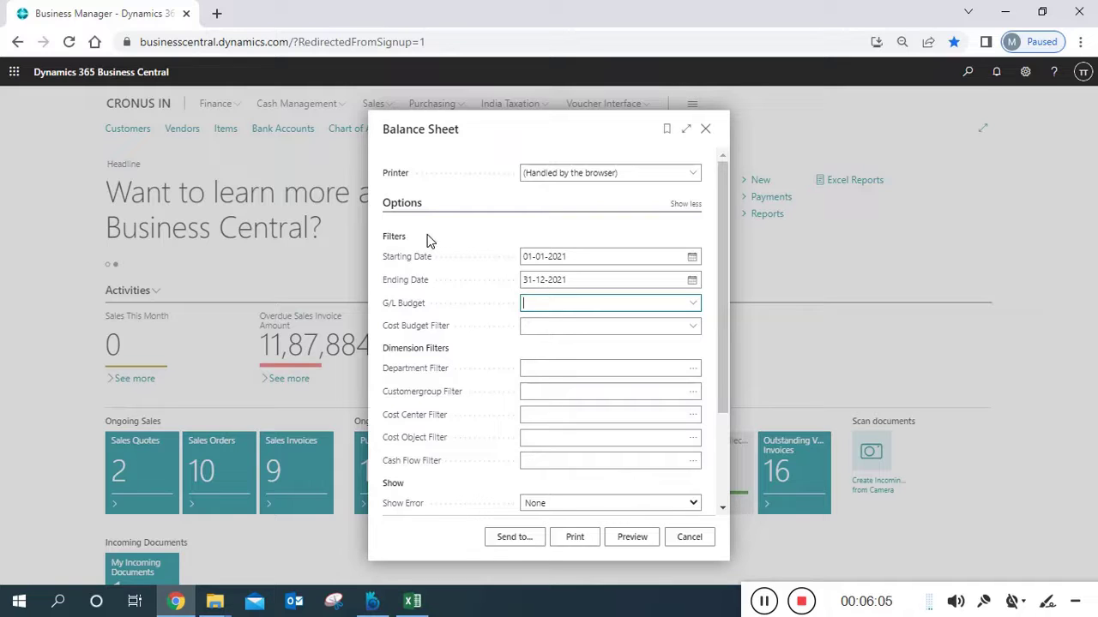
left_click(590, 332)
left_click(476, 269)
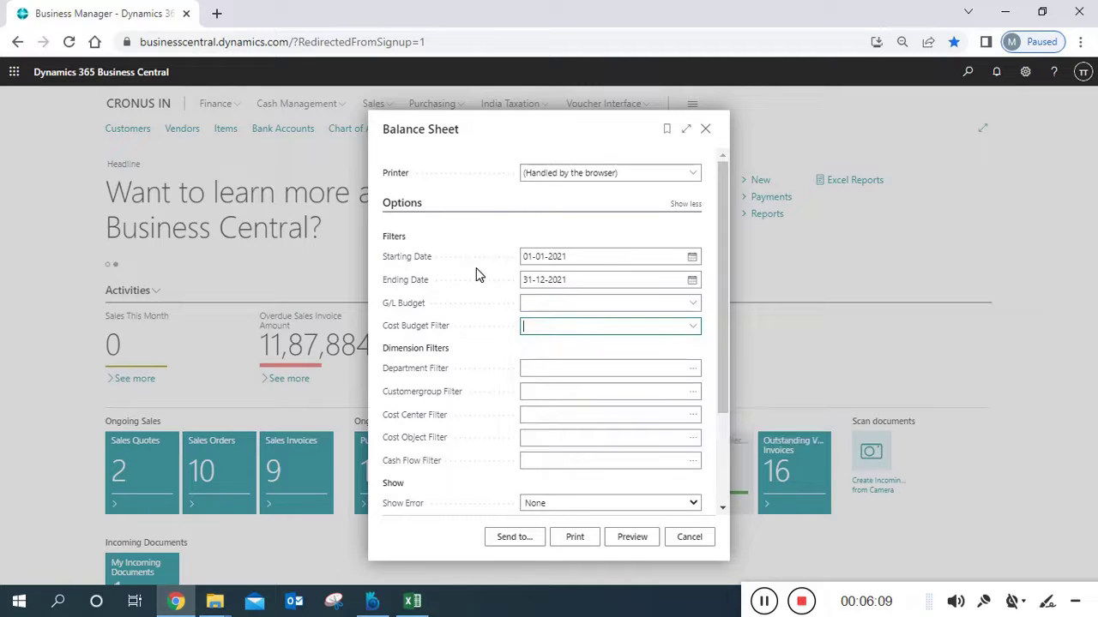
left_click(563, 367)
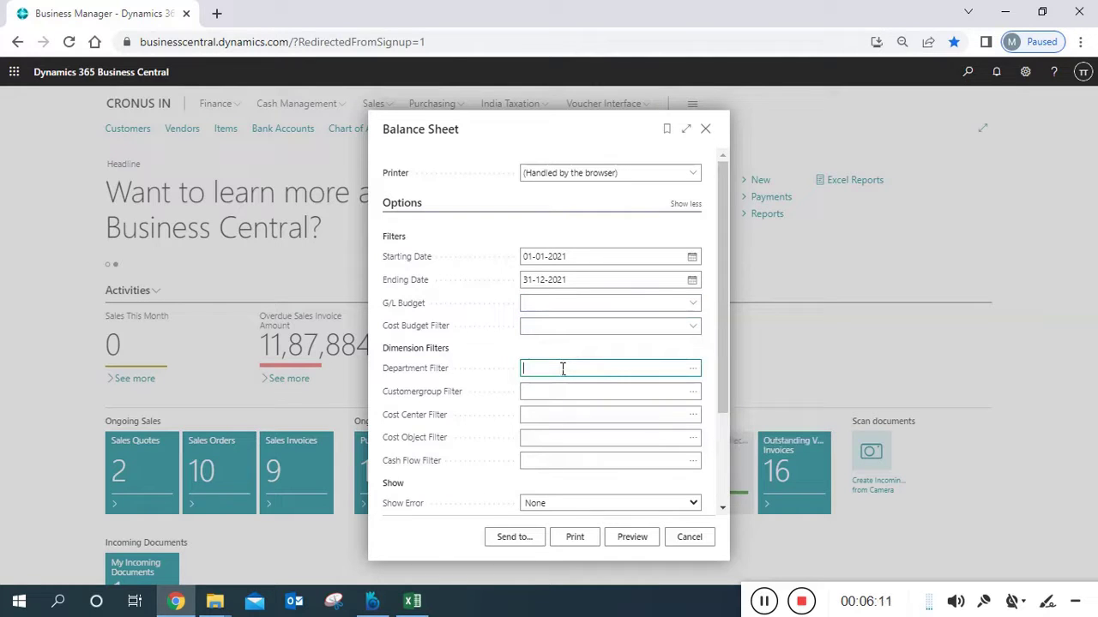
left_click(558, 392)
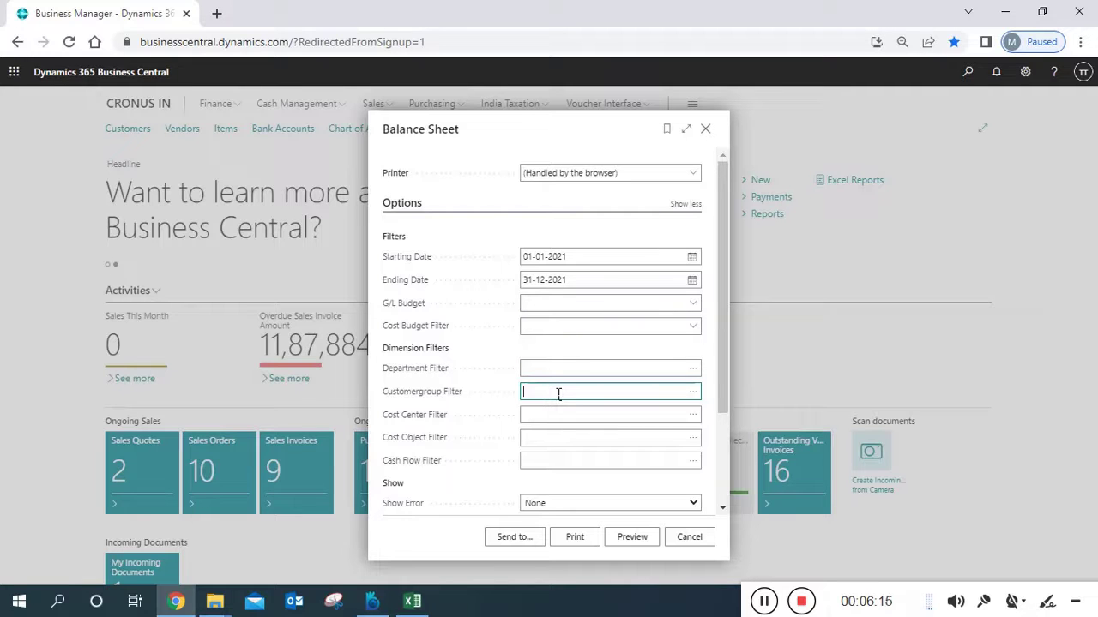
left_click(558, 422)
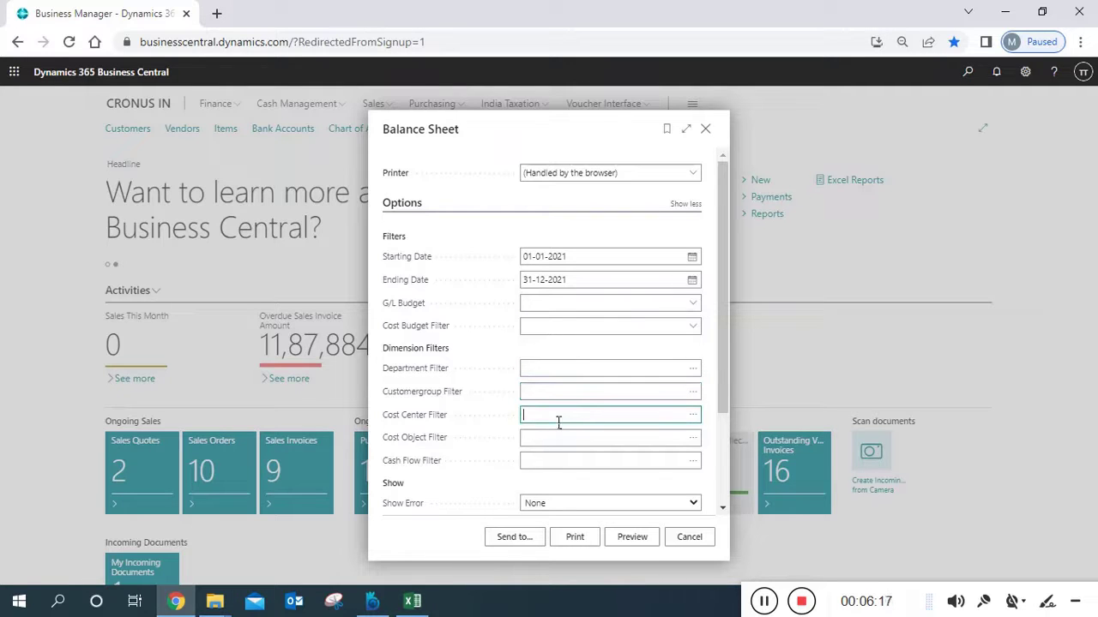
left_click(557, 442)
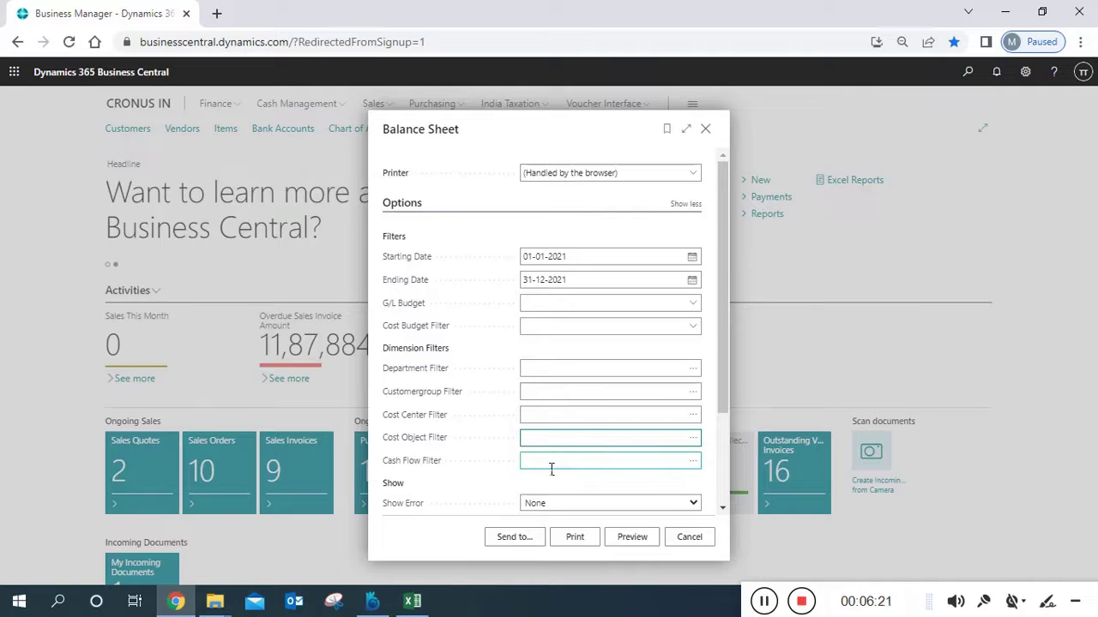
left_click(552, 464)
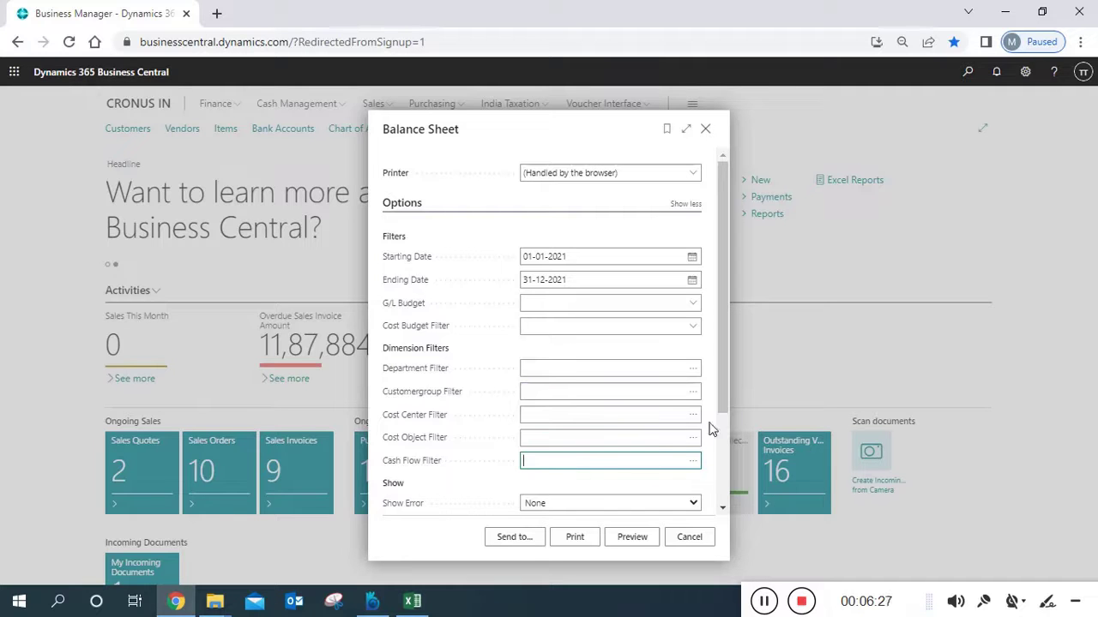
left_click_drag(723, 403, 727, 487)
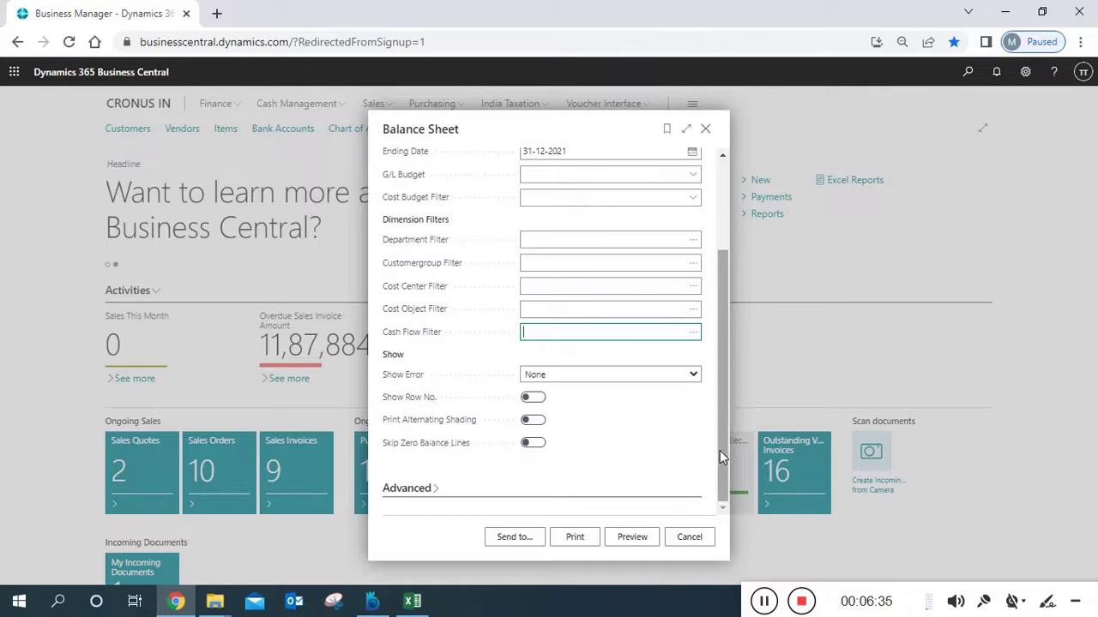
Step: Preview the Balance Sheet report, then close both the preview and the report request
left_click(637, 537)
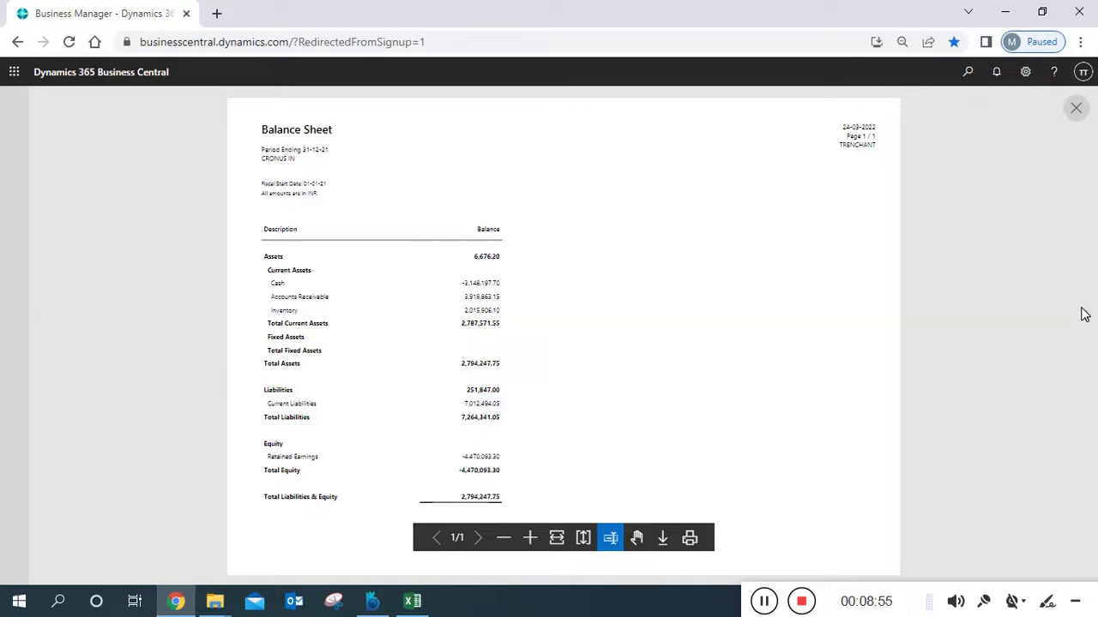
left_click(1087, 117)
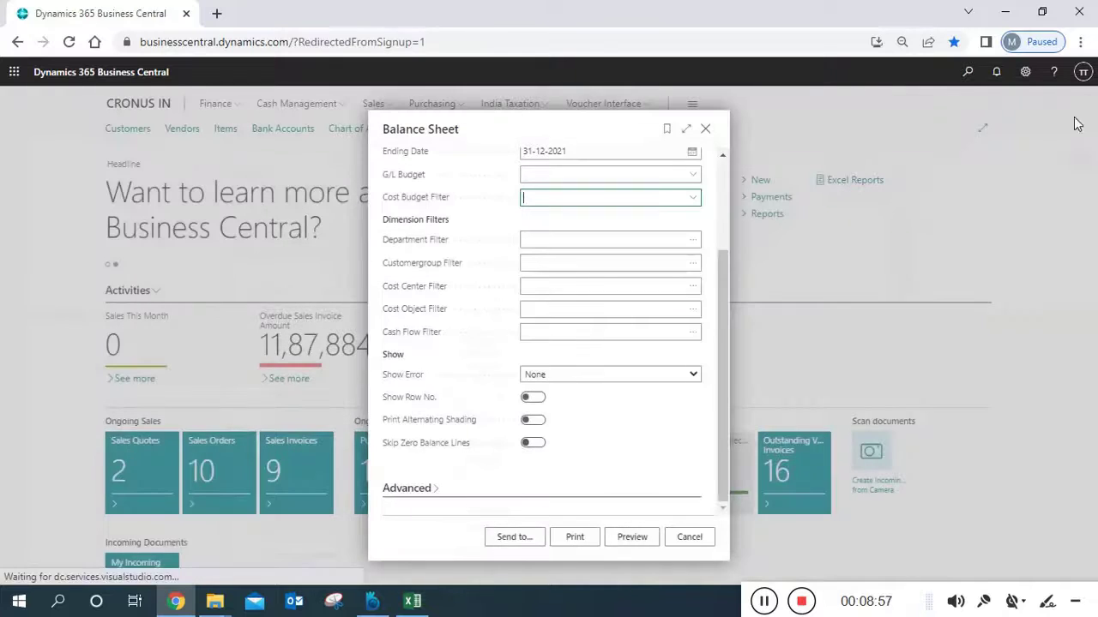
left_click(708, 130)
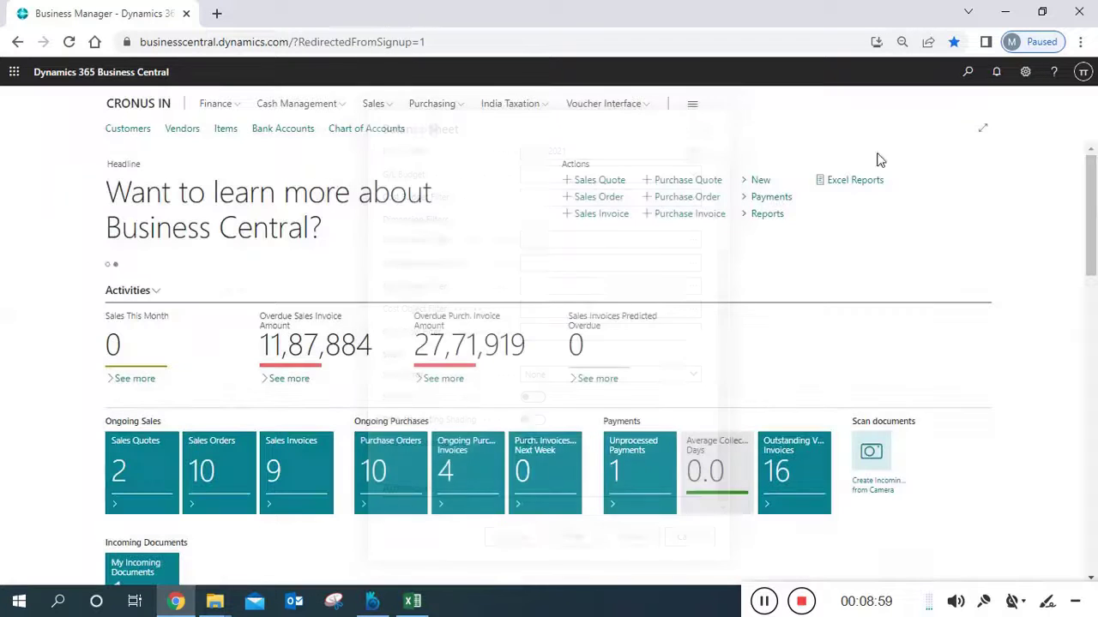
Step: Open the Income Statement report and set its starting date to 01-04-2021 and ending date to 31-03-2022
left_click(793, 218)
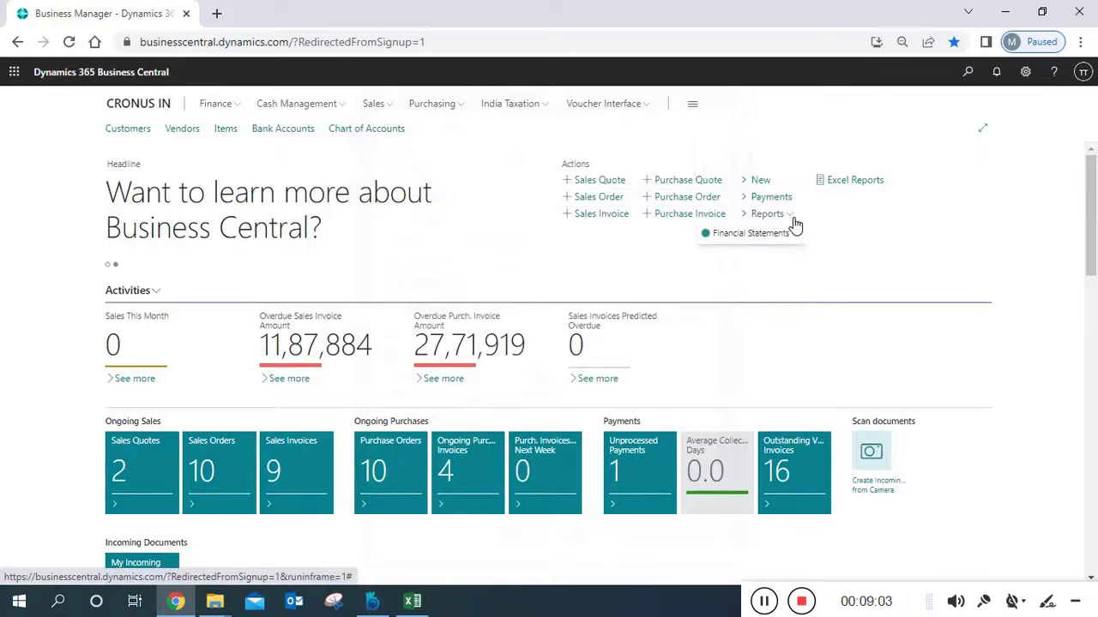
mouse_move(789, 238)
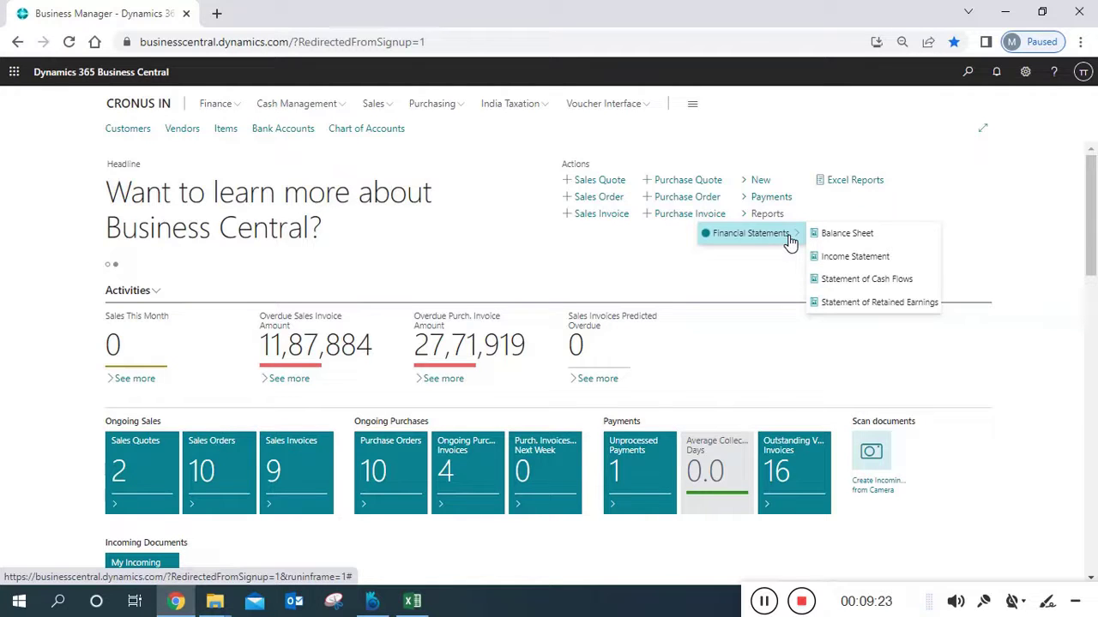
left_click(909, 268)
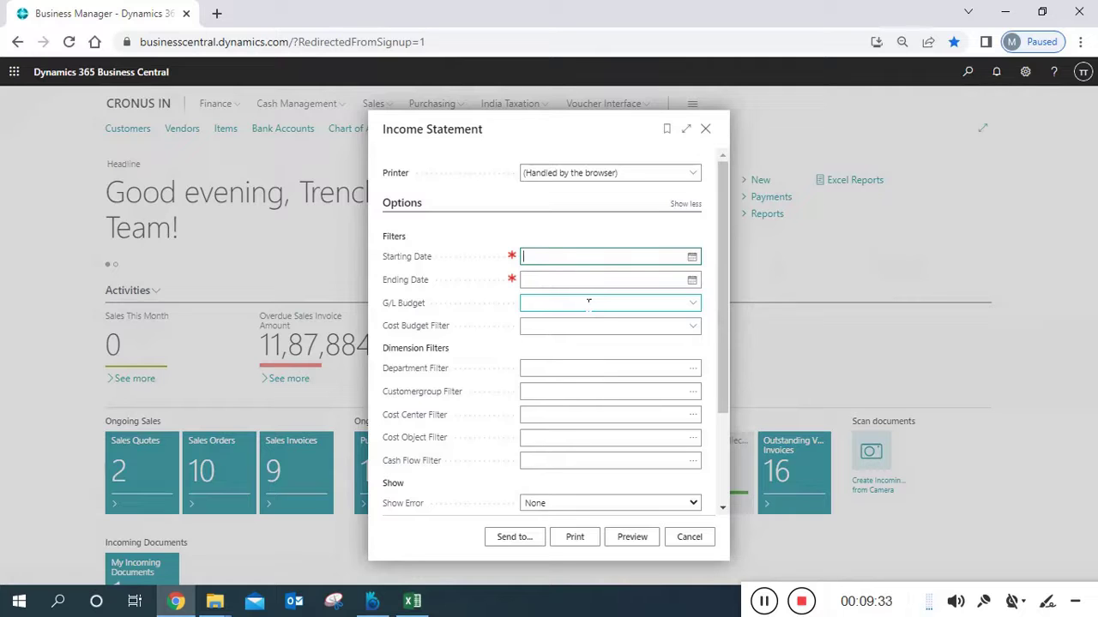
type("010421")
left_click(557, 279)
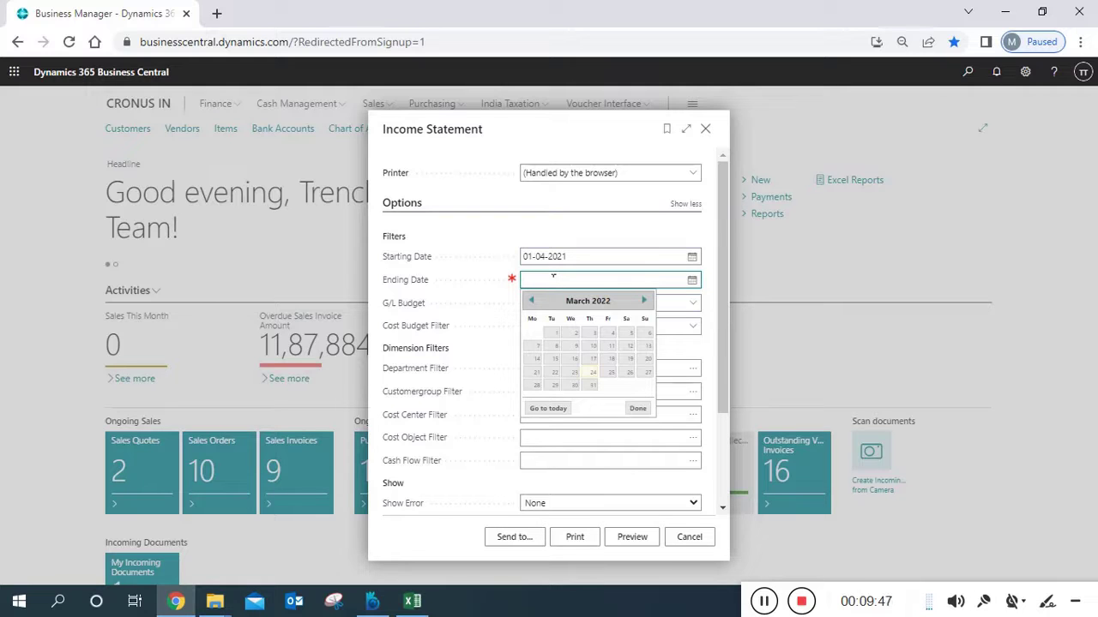
type("10322")
left_click(475, 243)
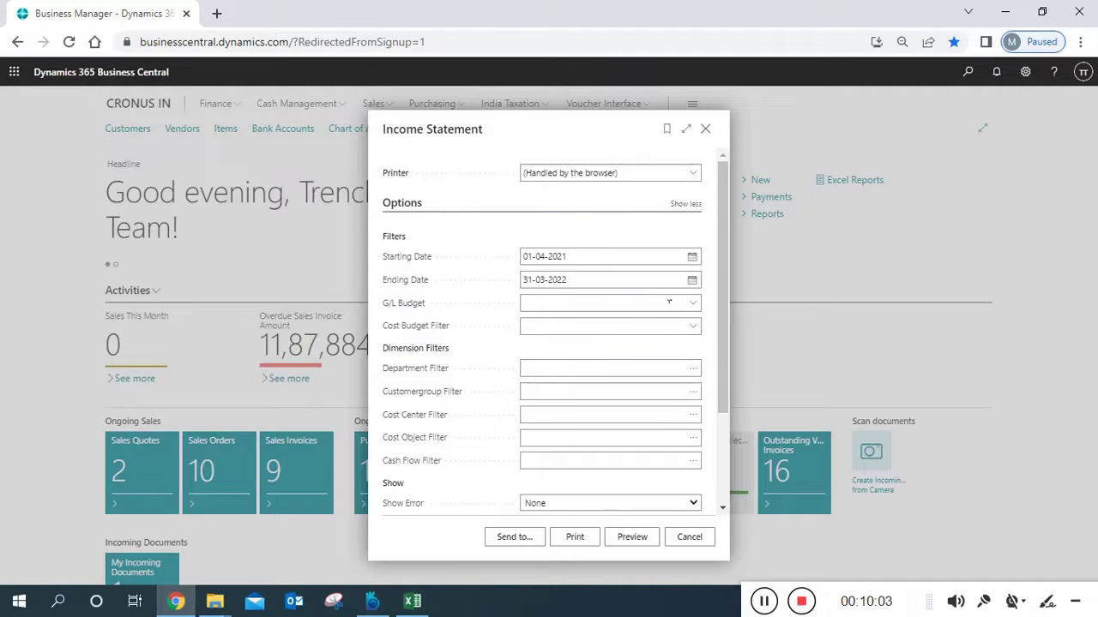
Step: Preview the Income Statement at page width, review it down to Net Income, and close the preview and report request
left_click_drag(724, 335, 727, 282)
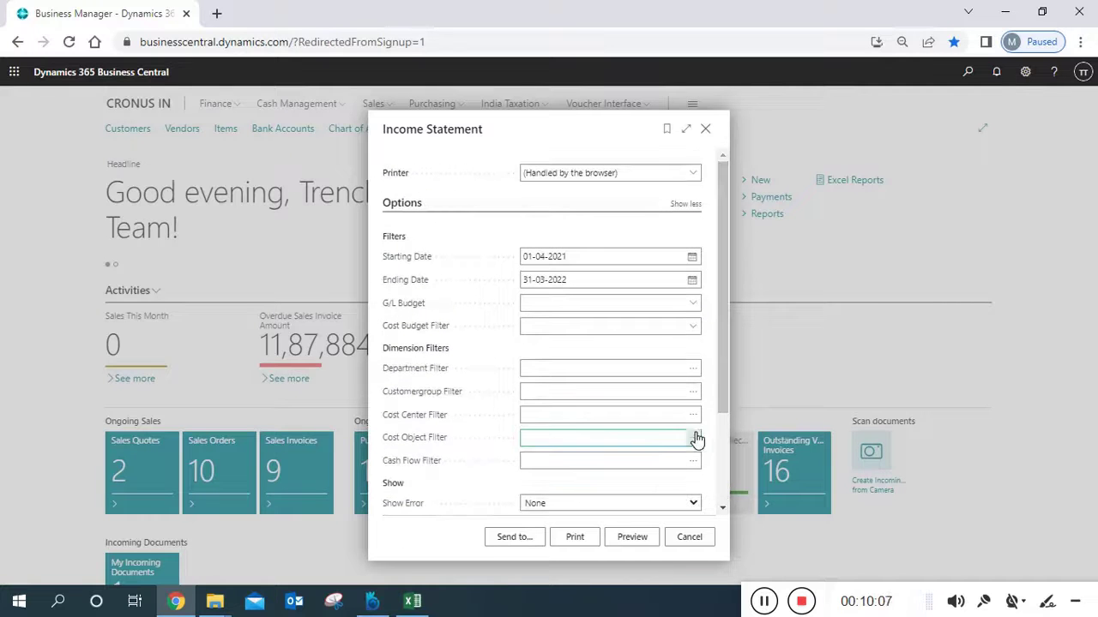
left_click(640, 539)
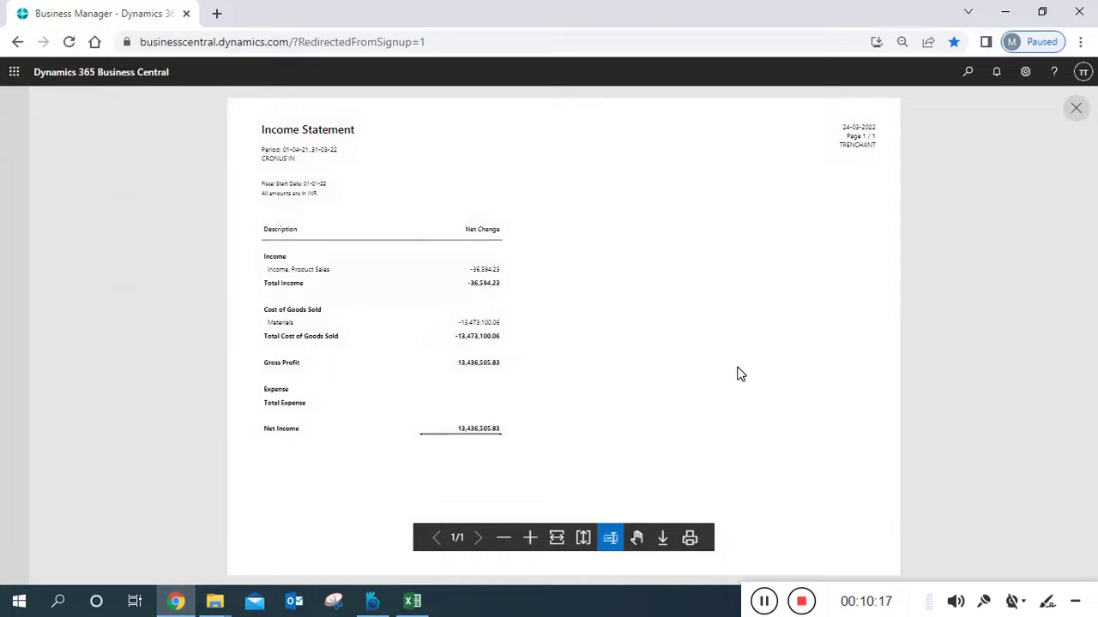
left_click(556, 538)
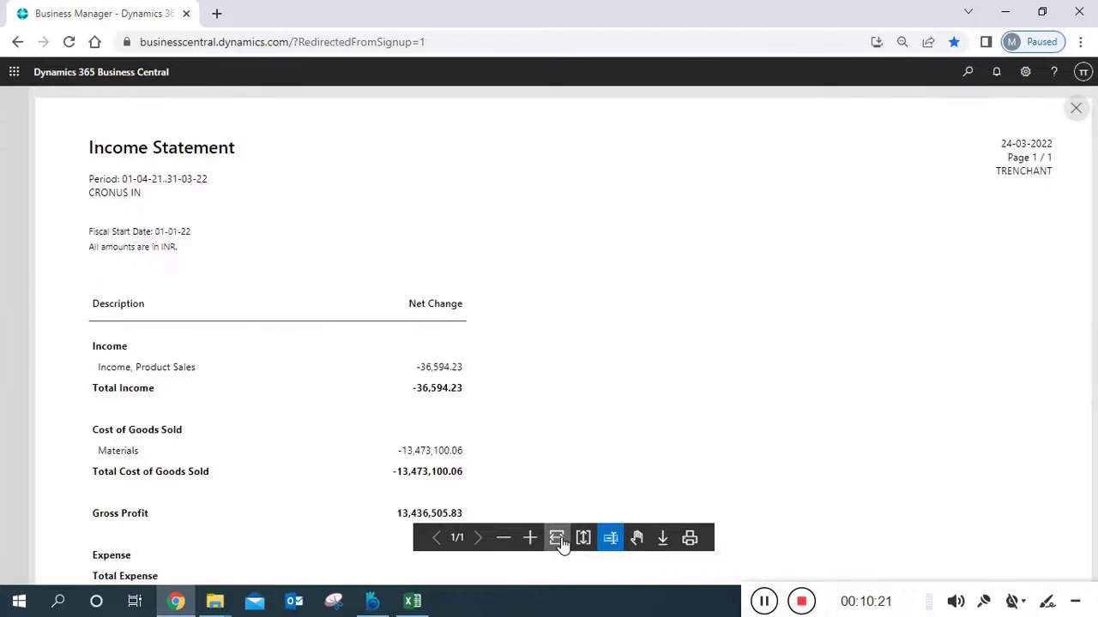
scroll(975, 315, "down", 3)
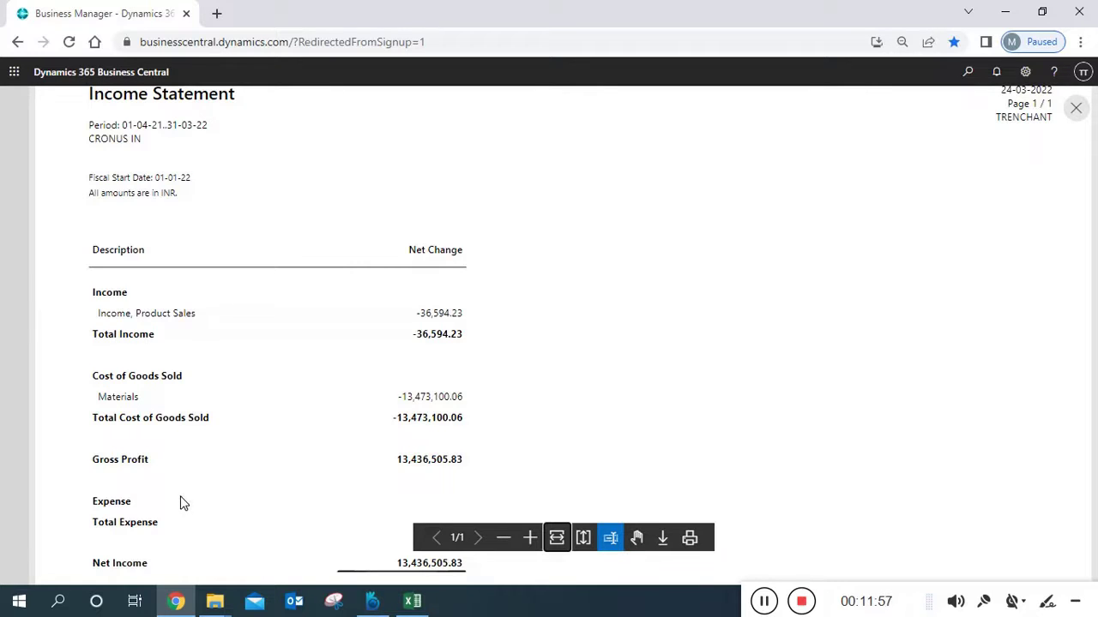
left_click(294, 547)
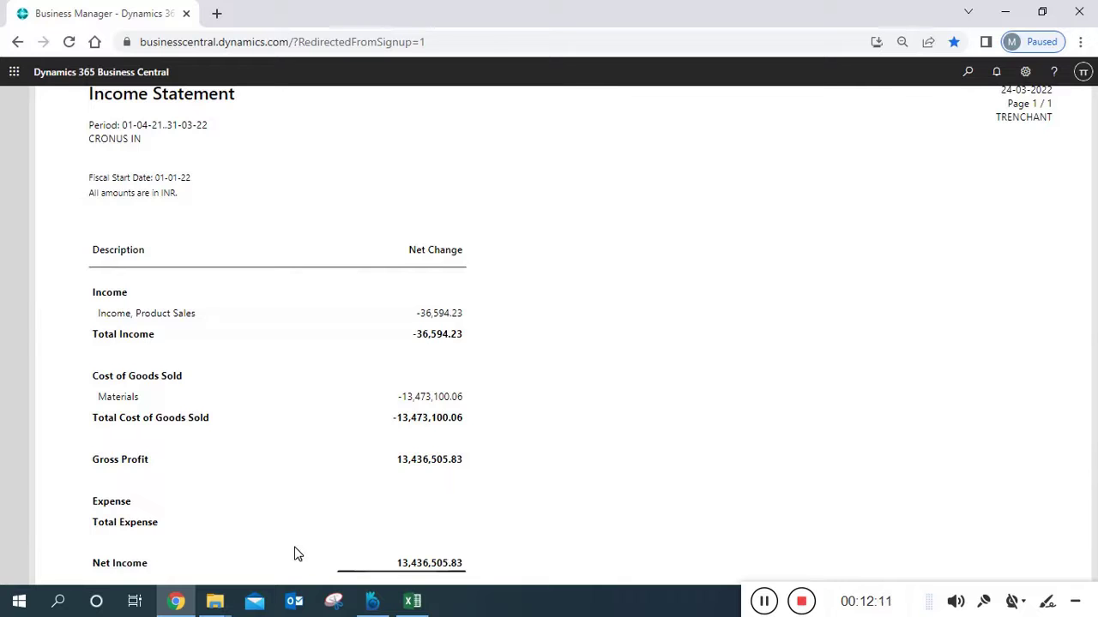
left_click(1, 332)
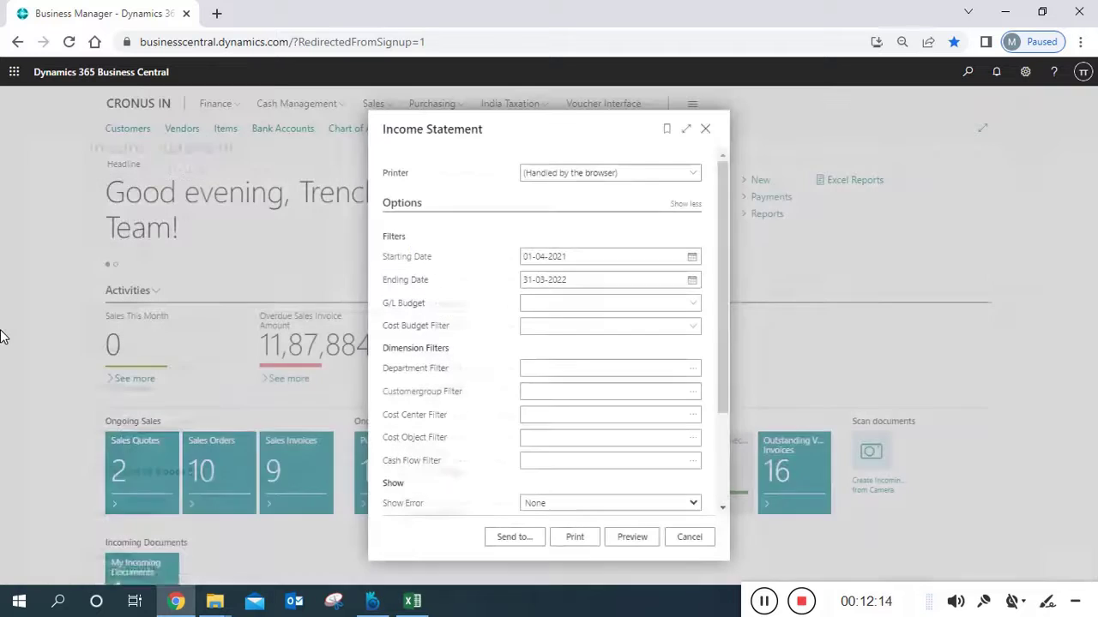
left_click(706, 129)
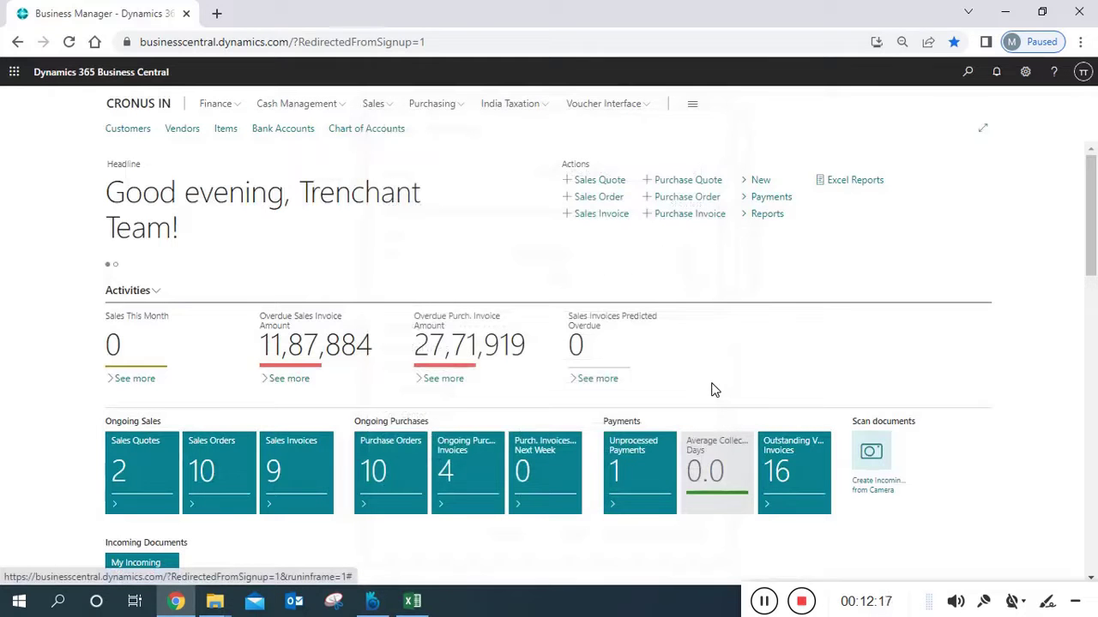
Step: View the request options of the Statement of Retained Earnings report, then close it without running
left_click(797, 222)
mouse_move(797, 241)
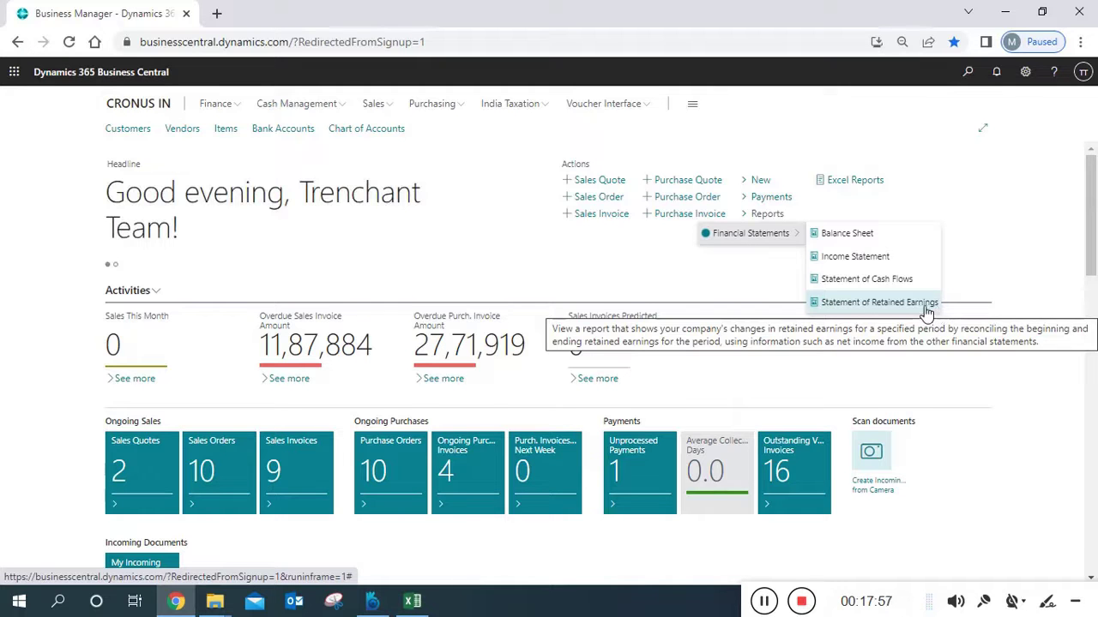
left_click(920, 304)
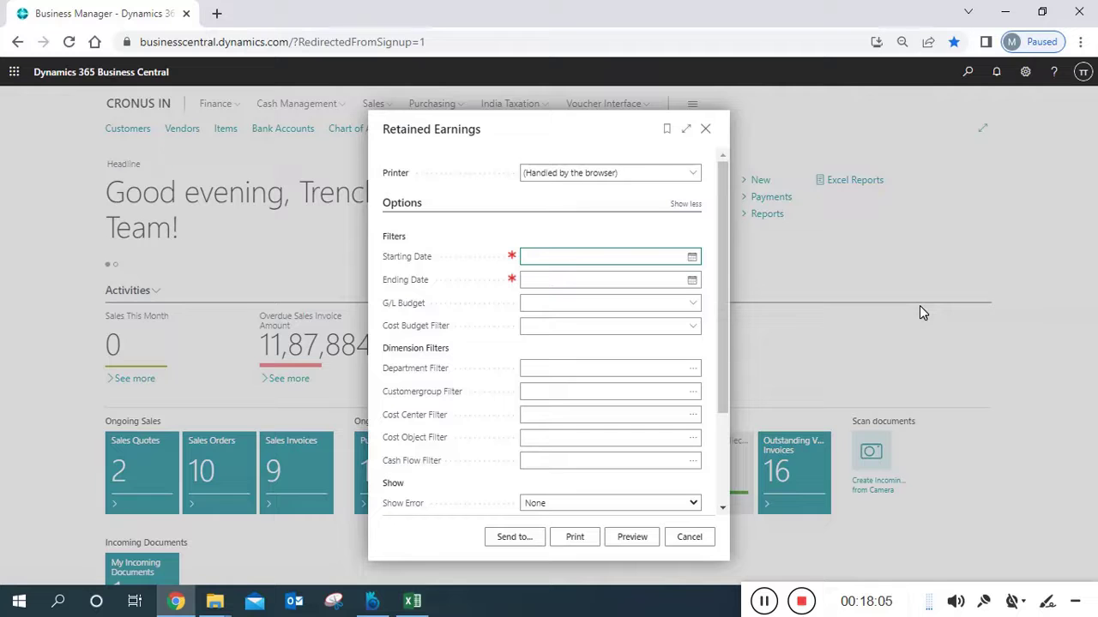
left_click(705, 129)
Step: Open the Statement of Cash Flows report and set its starting date to 01-01-2021 and ending date to 31-12-2021
left_click(777, 215)
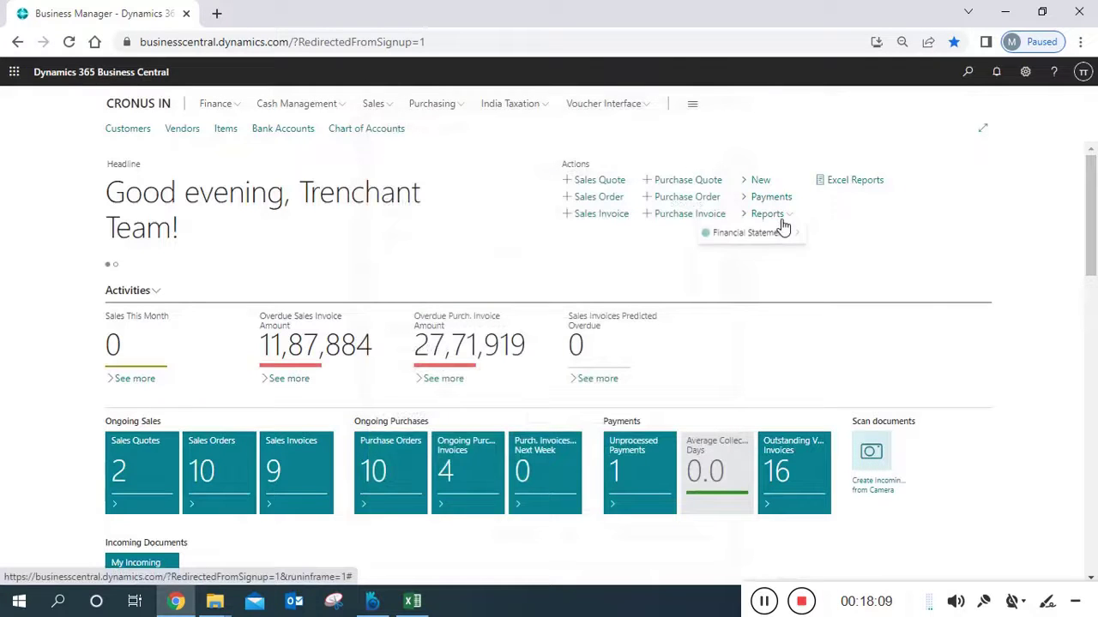
mouse_move(790, 240)
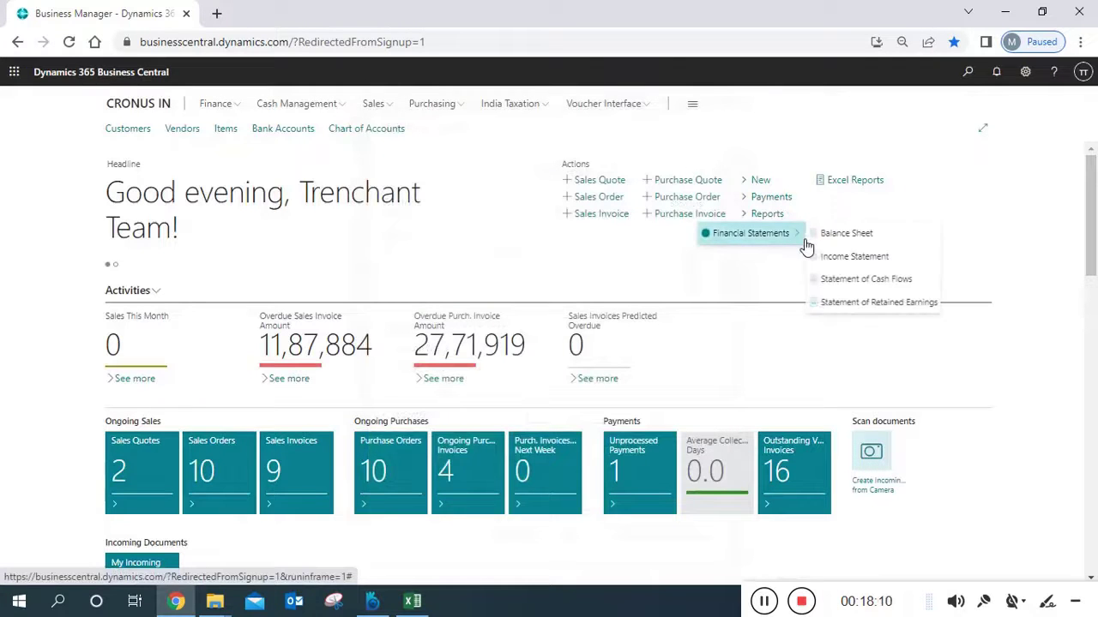
left_click(913, 285)
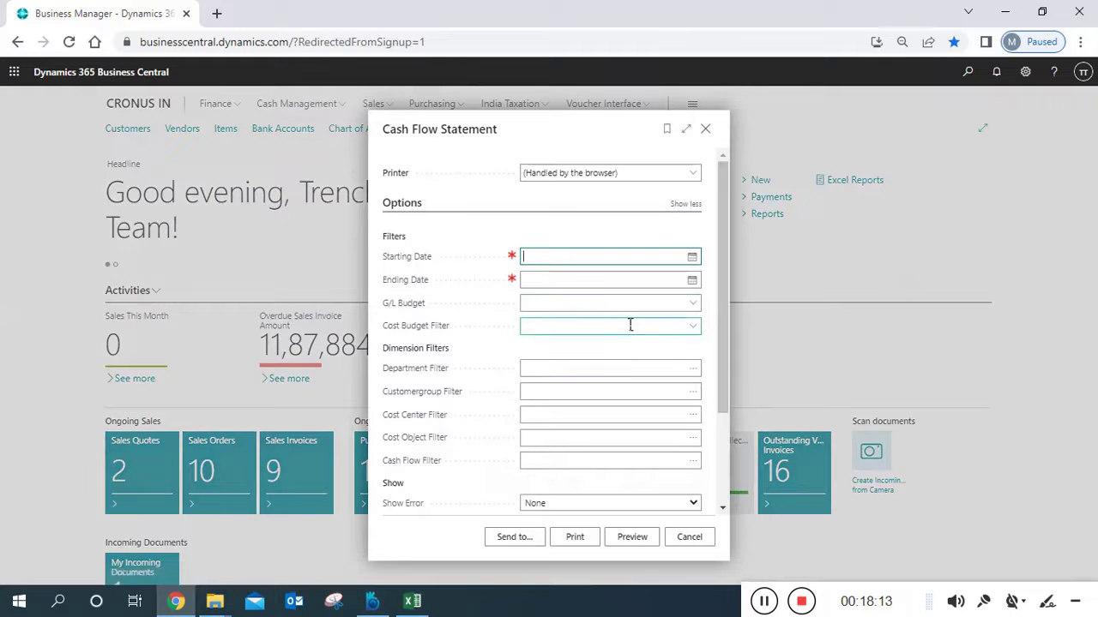
type("010121")
left_click(572, 286)
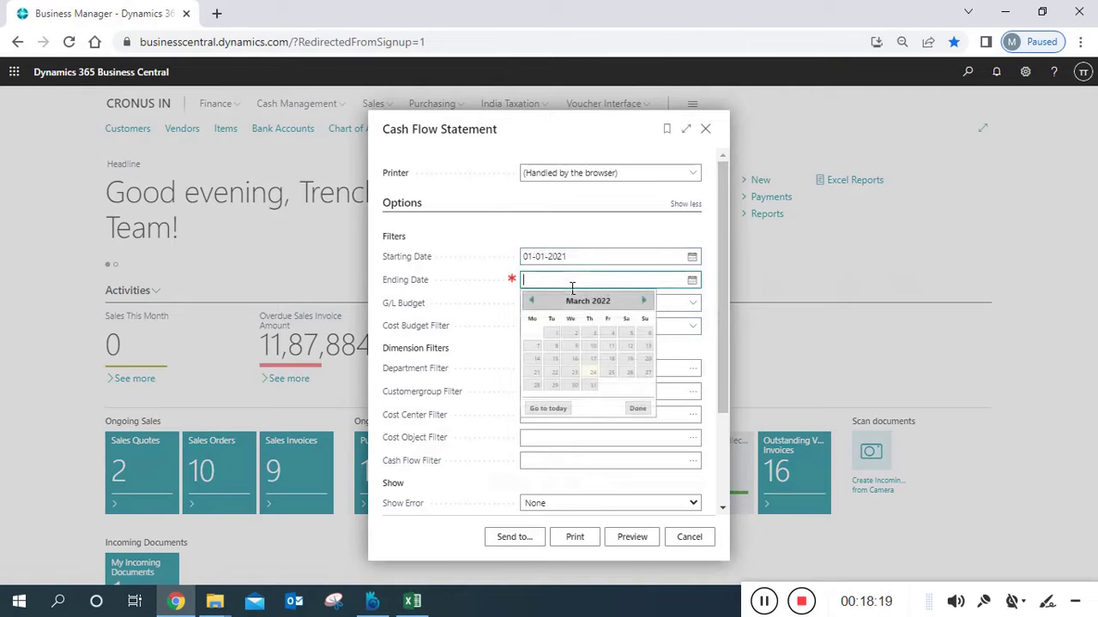
type("311221")
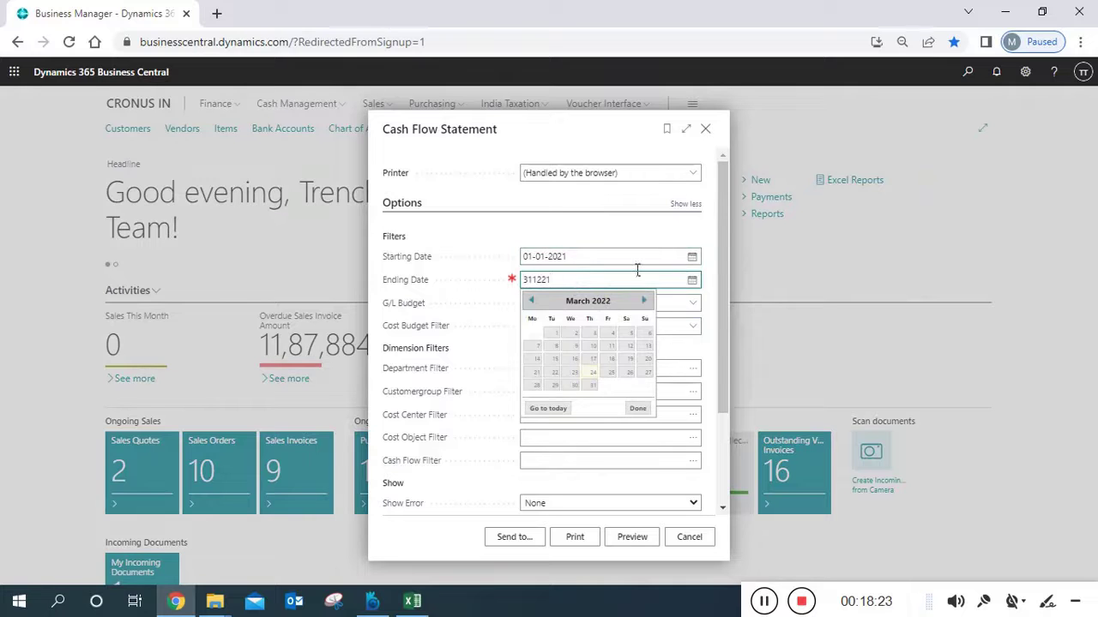
left_click(892, 253)
Step: Preview the Cash Flow Statement, then close both the preview and the report request
left_click(635, 537)
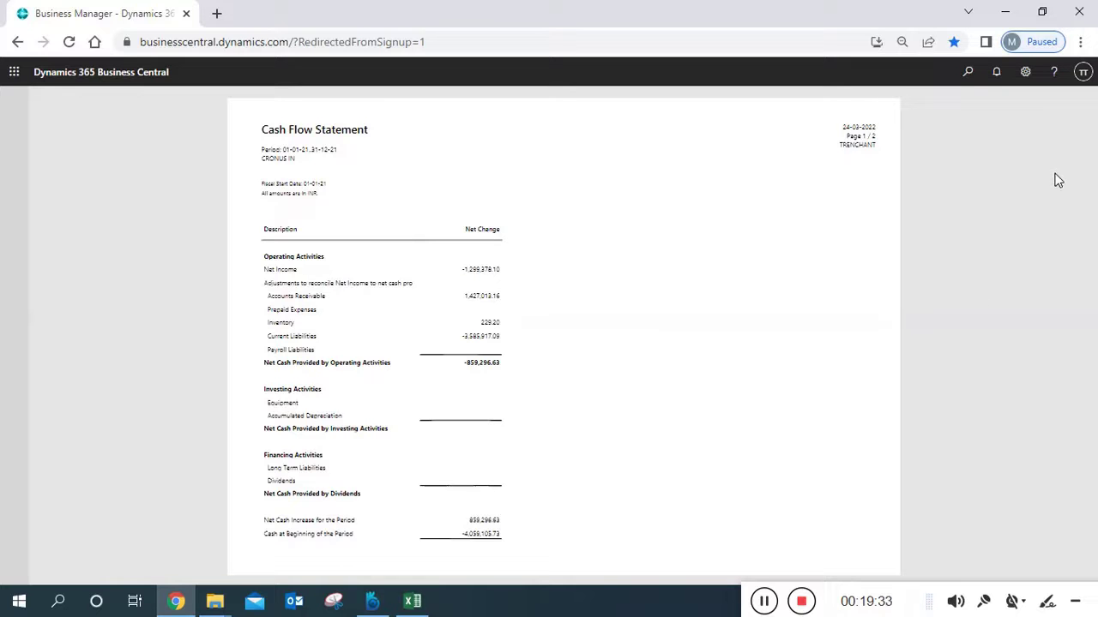
left_click(3, 241)
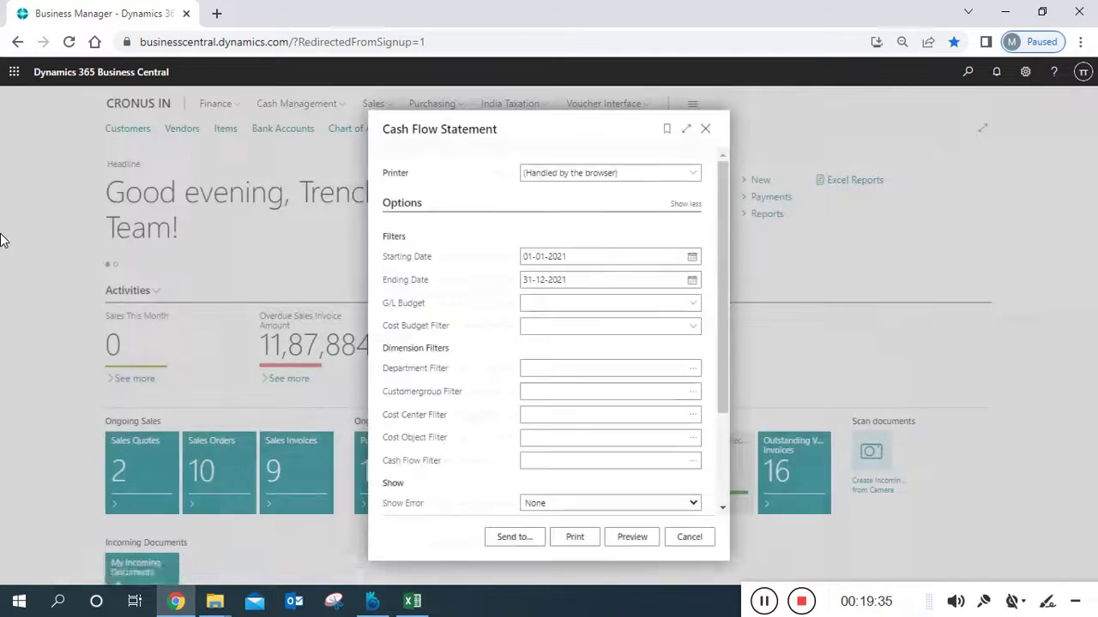
left_click(705, 128)
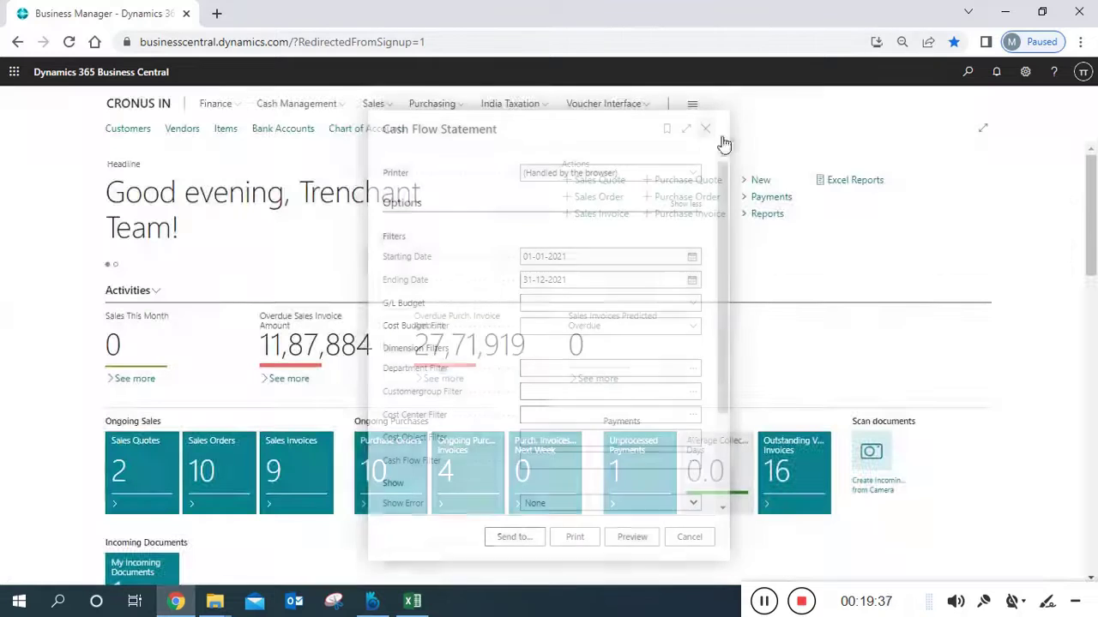
Step: Open the Statement of Retained Earnings report, preview it for 01-01-2021 to 31-03-2021, and close the preview
left_click(791, 220)
mouse_move(783, 247)
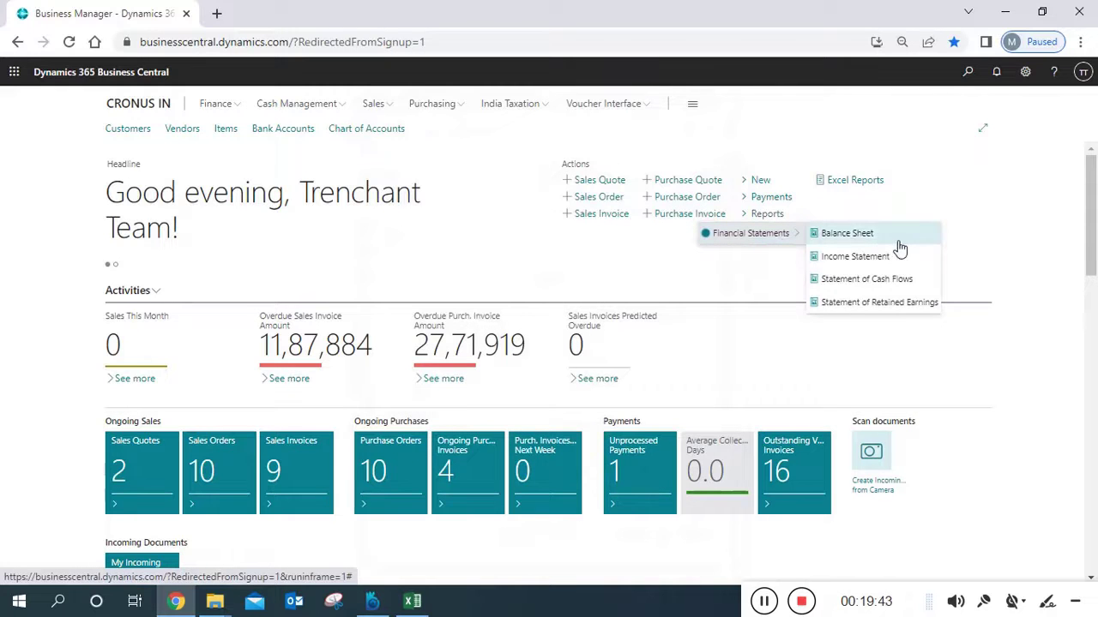
left_click(892, 303)
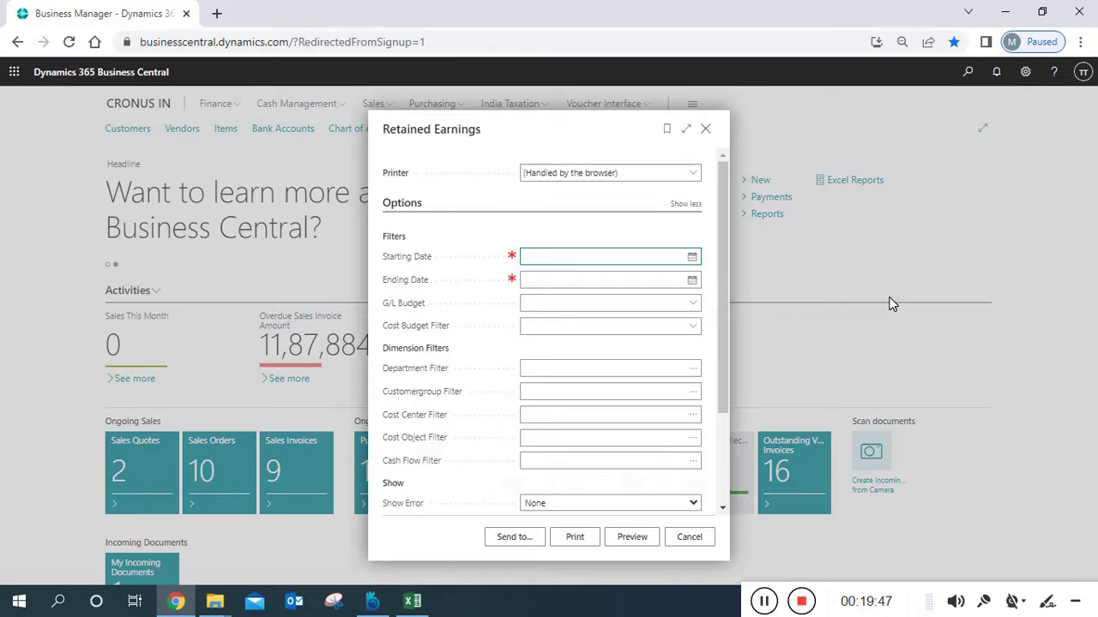
type("010121")
left_click(614, 287)
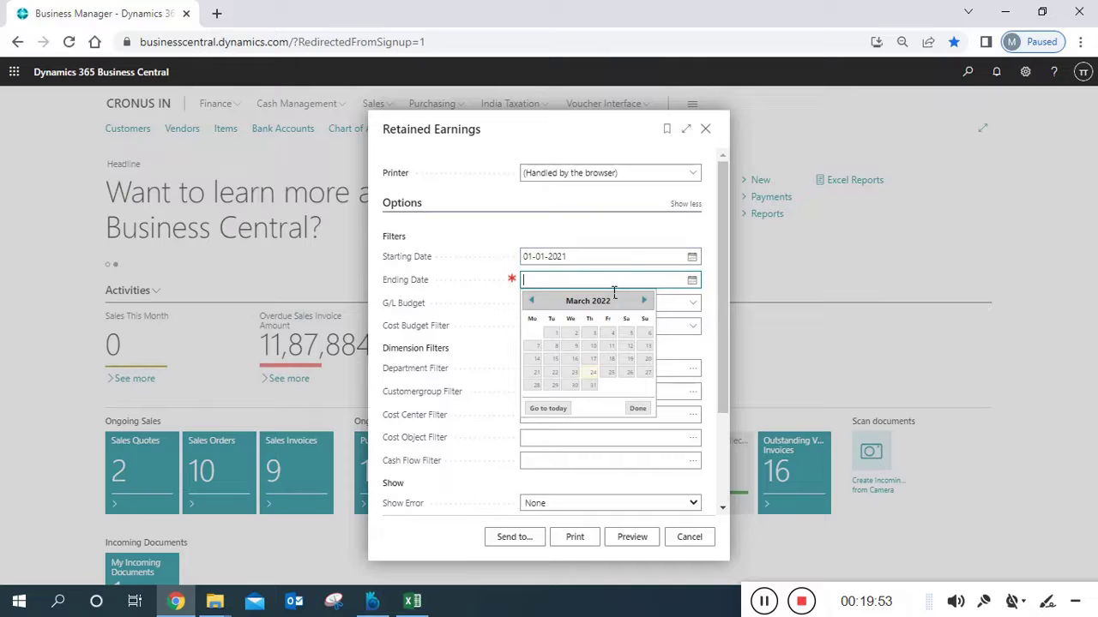
type("3103")
type("21")
left_click(473, 244)
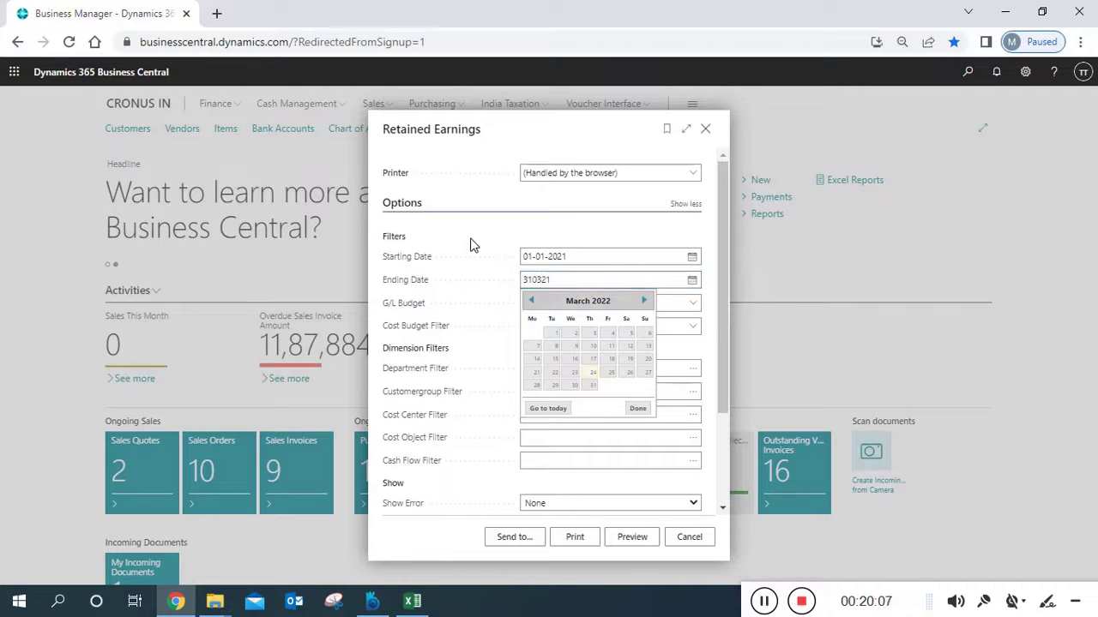
left_click(639, 538)
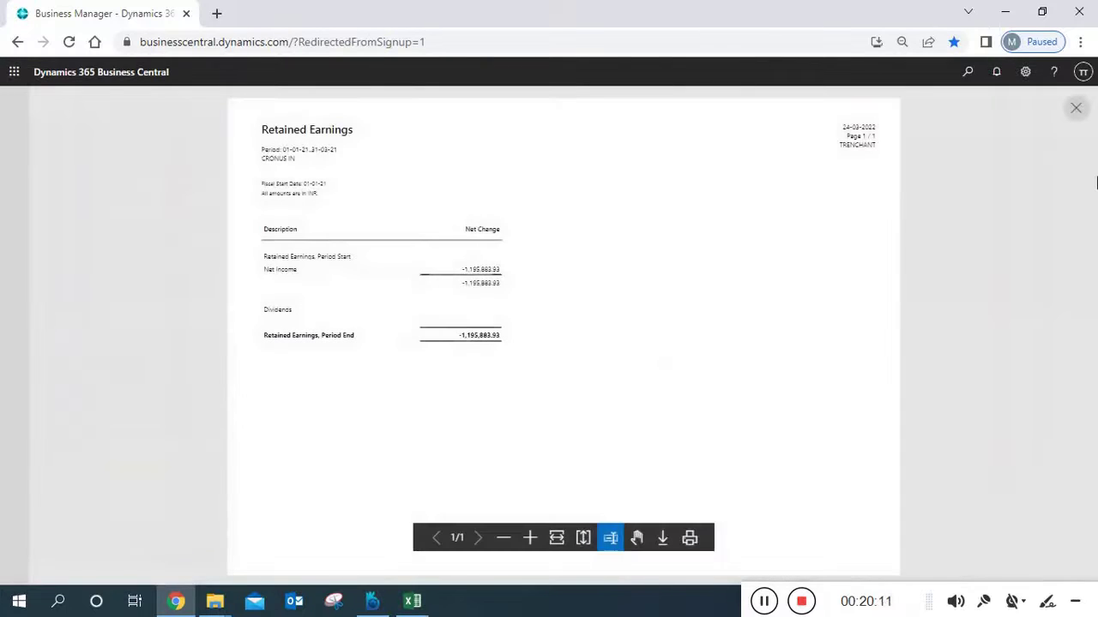
left_click(1082, 118)
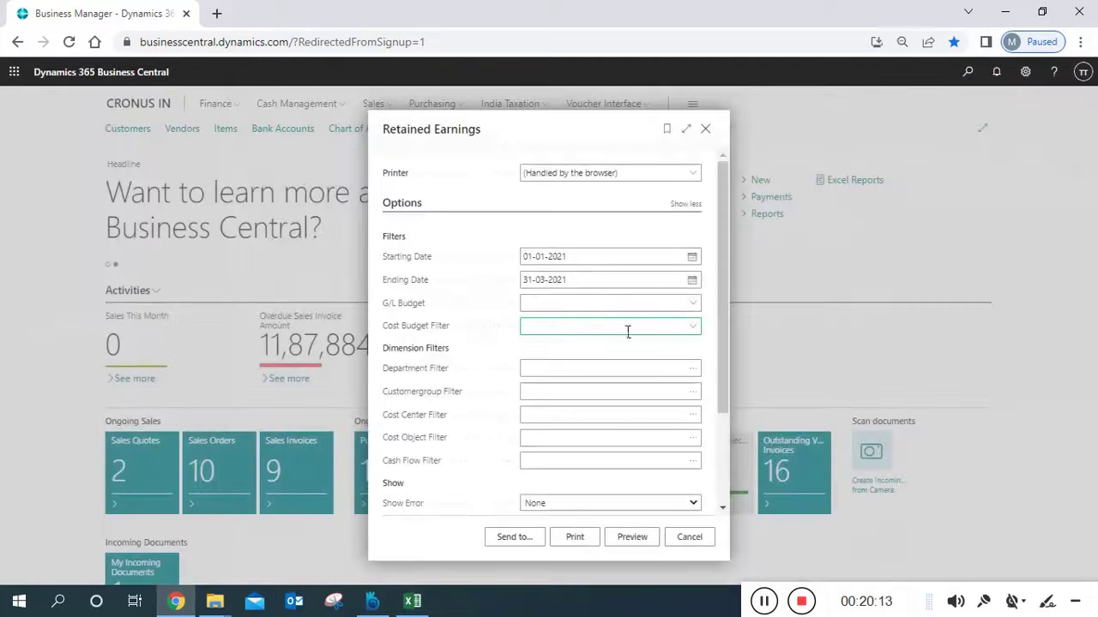
Step: Change the Retained Earnings ending date to 31-12-2021 and preview the report at page width
left_click(553, 282)
left_click(552, 282)
key("BackSpace")
key("BackSpace")
key("BackSpace")
type("12")
left_click(568, 303)
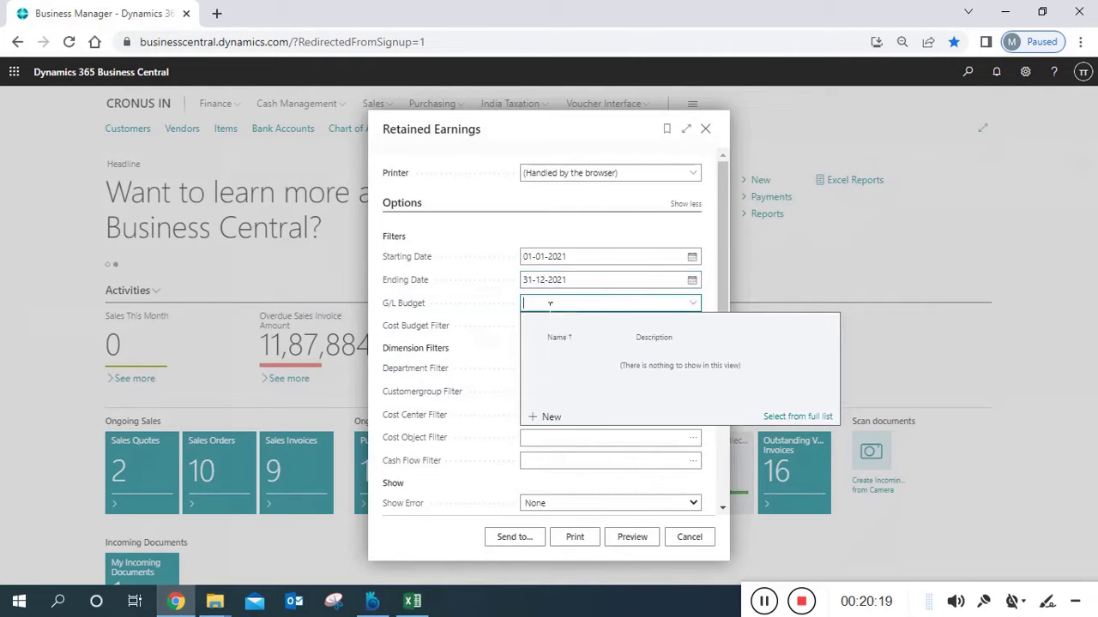
left_click(627, 540)
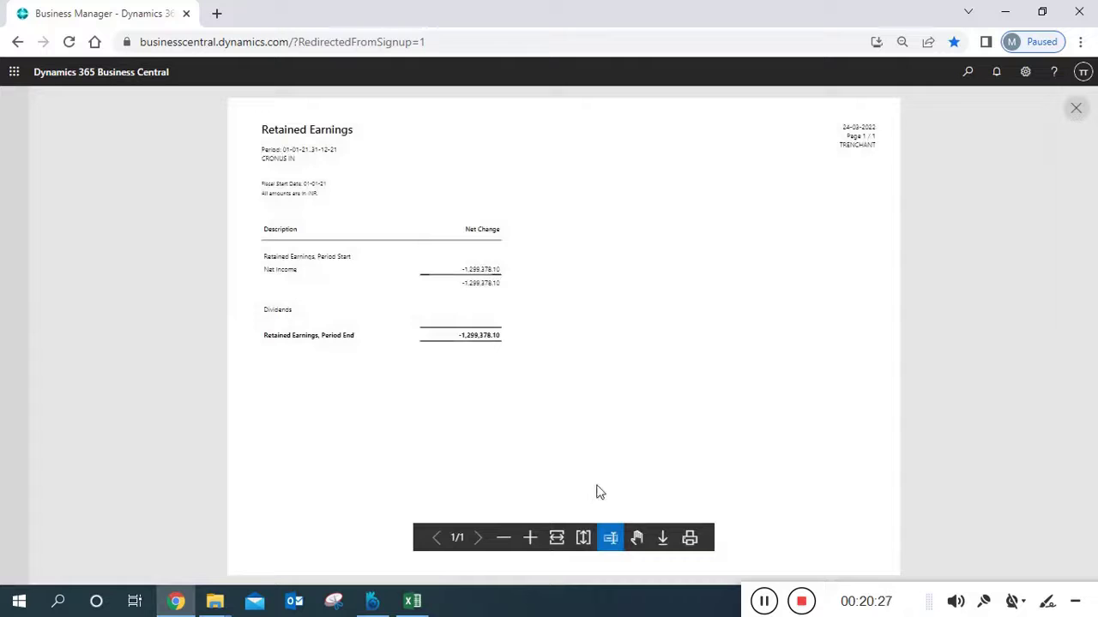
left_click(558, 538)
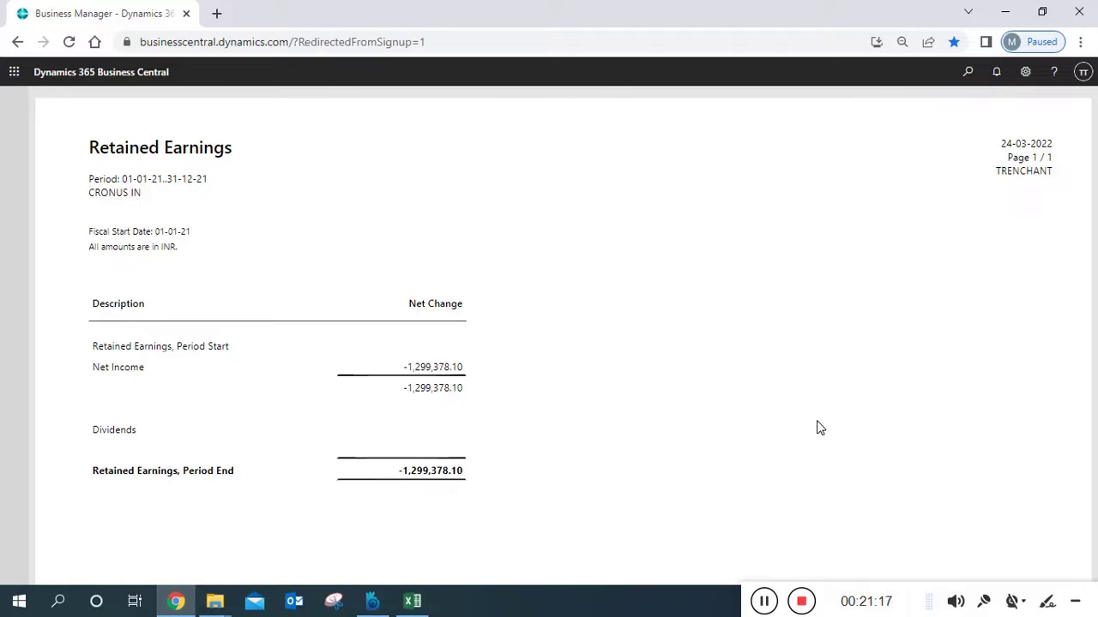
Step: Search for "account sche" and open the Account Schedules list
left_click(969, 72)
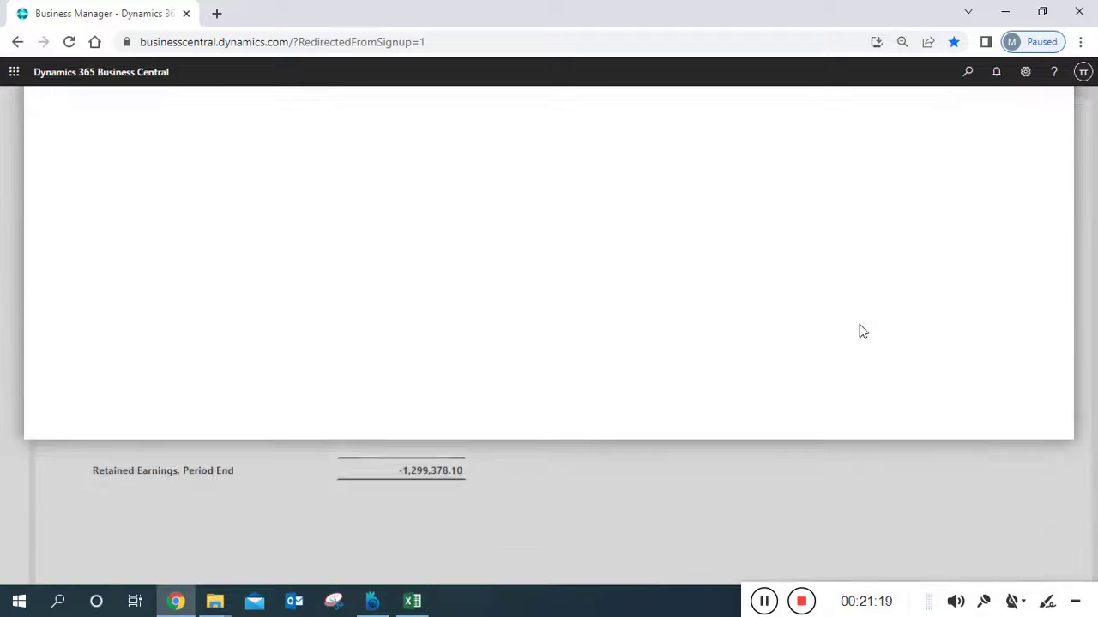
type("accou")
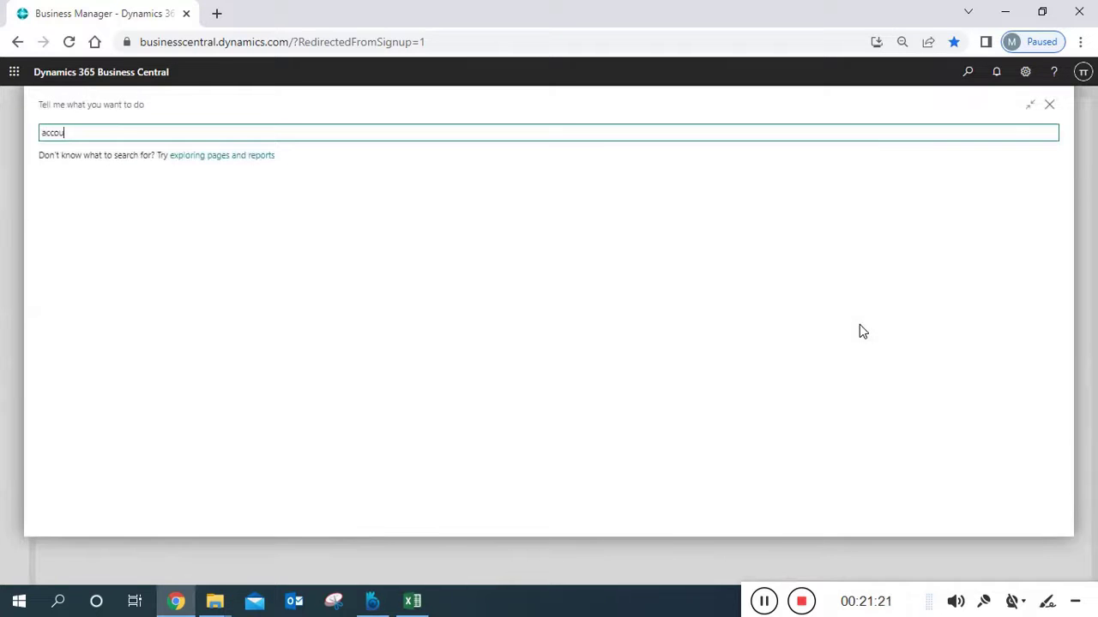
type("nt sche")
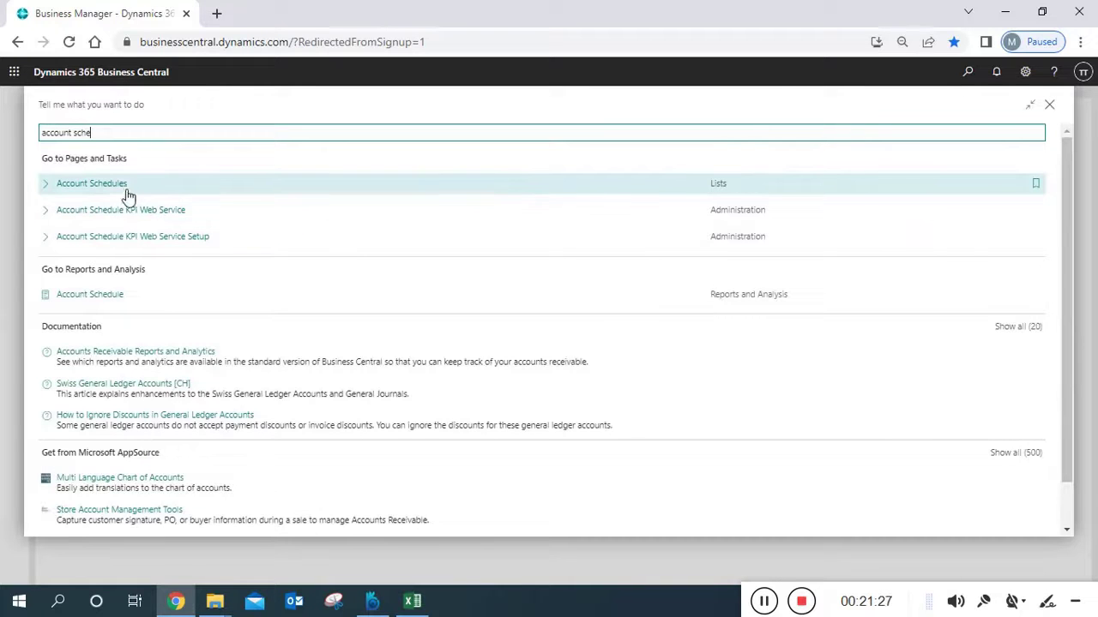
left_click(123, 185)
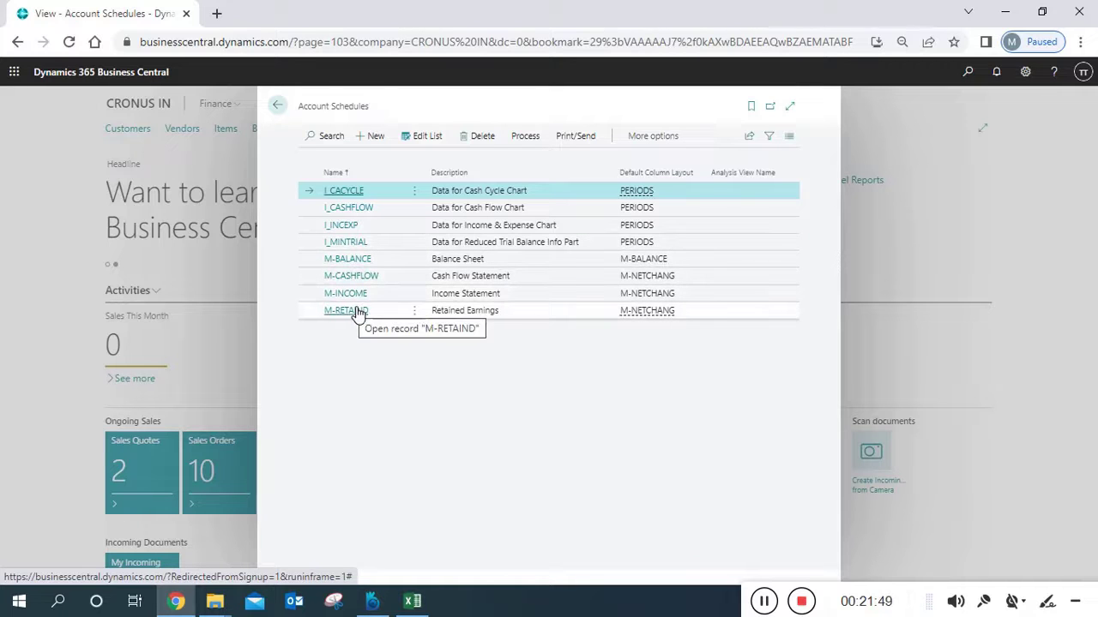
Step: Select the M-BALANCE account schedule and review the processing actions available for it
left_click(423, 264)
left_click(421, 262)
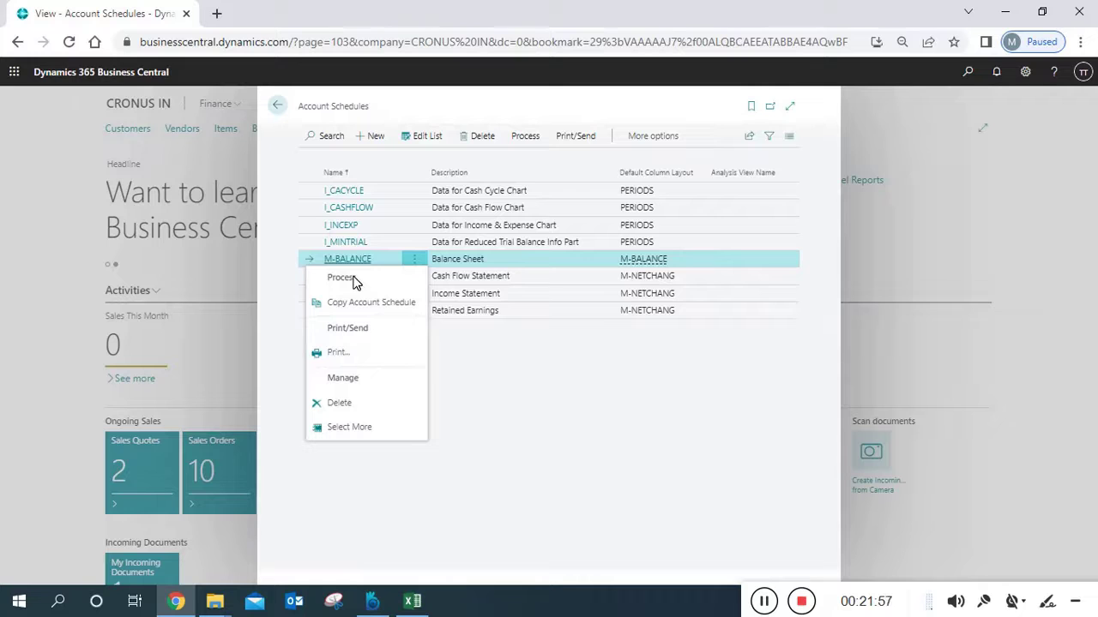
left_click(527, 139)
left_click(525, 137)
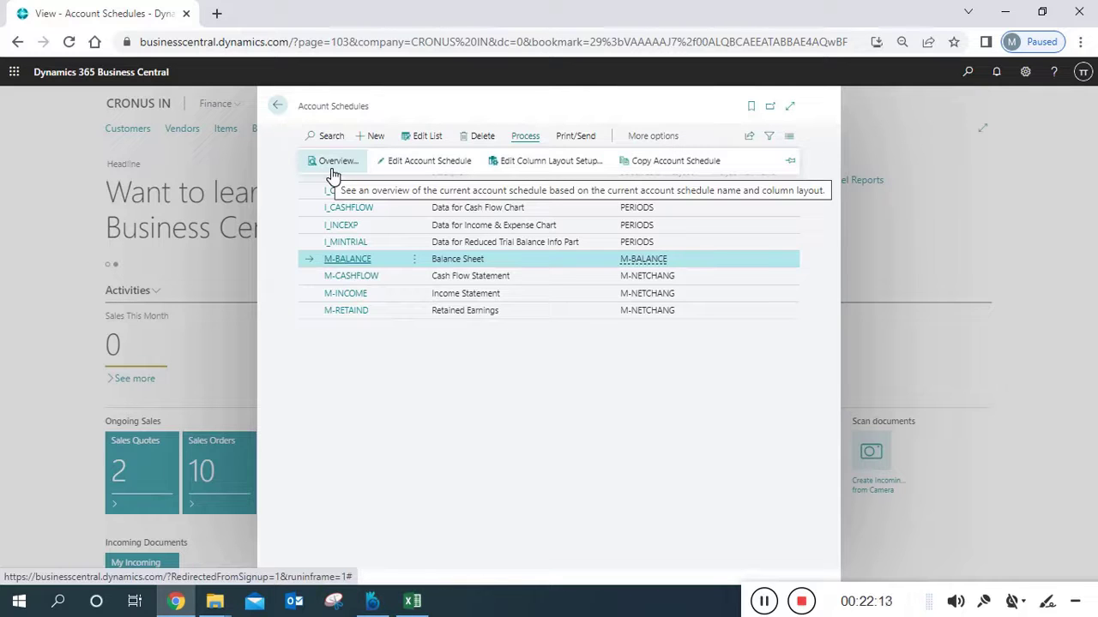
left_click(436, 162)
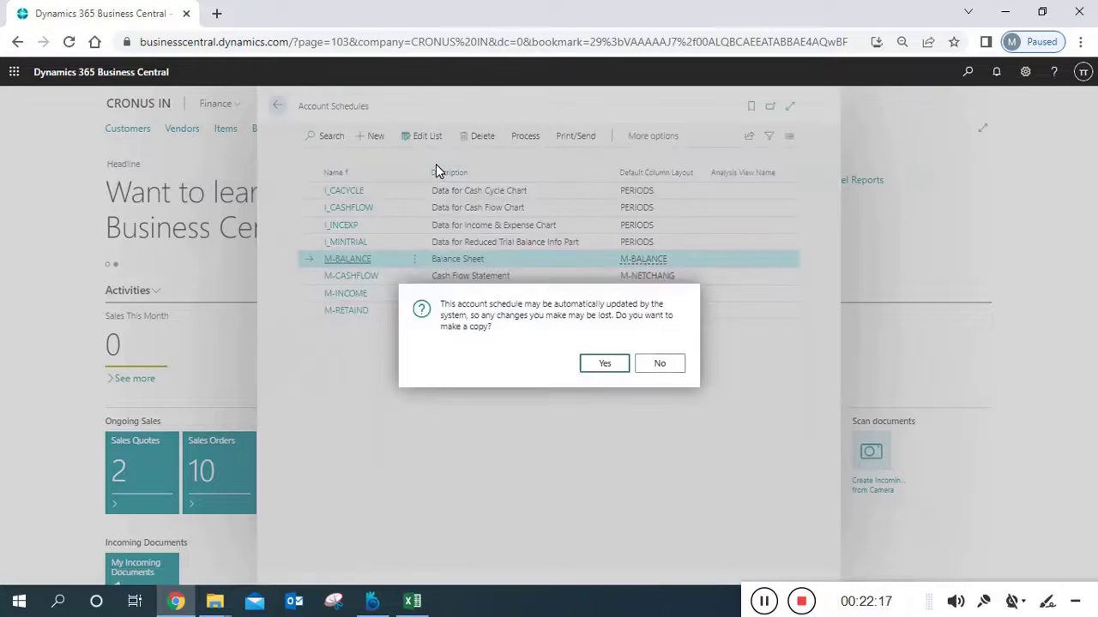
left_click(604, 364)
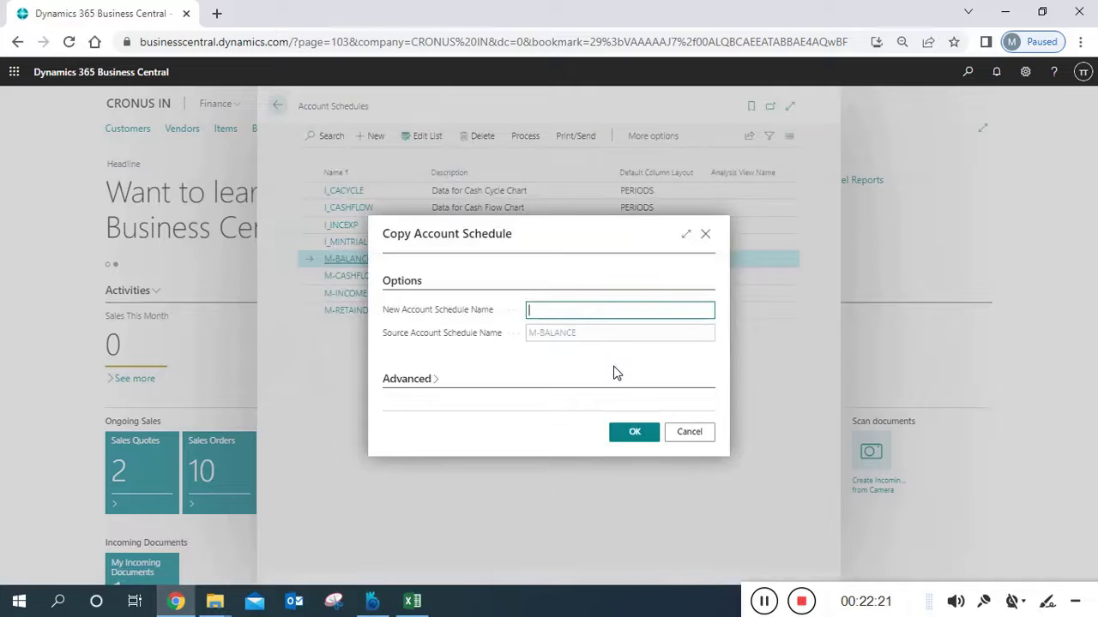
left_click(709, 235)
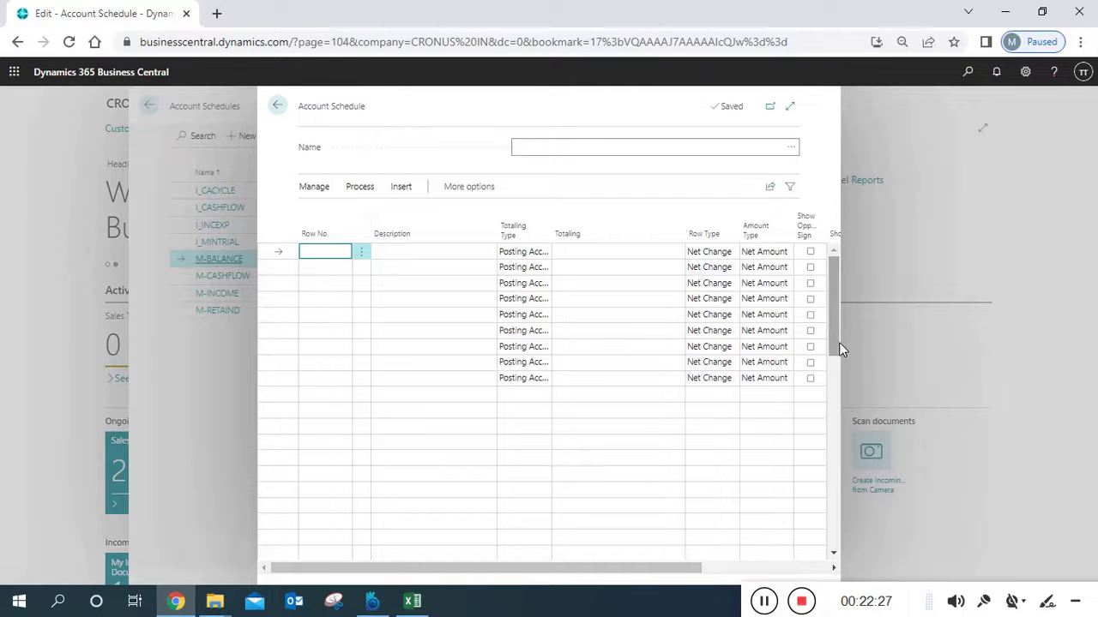
left_click(757, 568)
left_click_drag(755, 572, 507, 569)
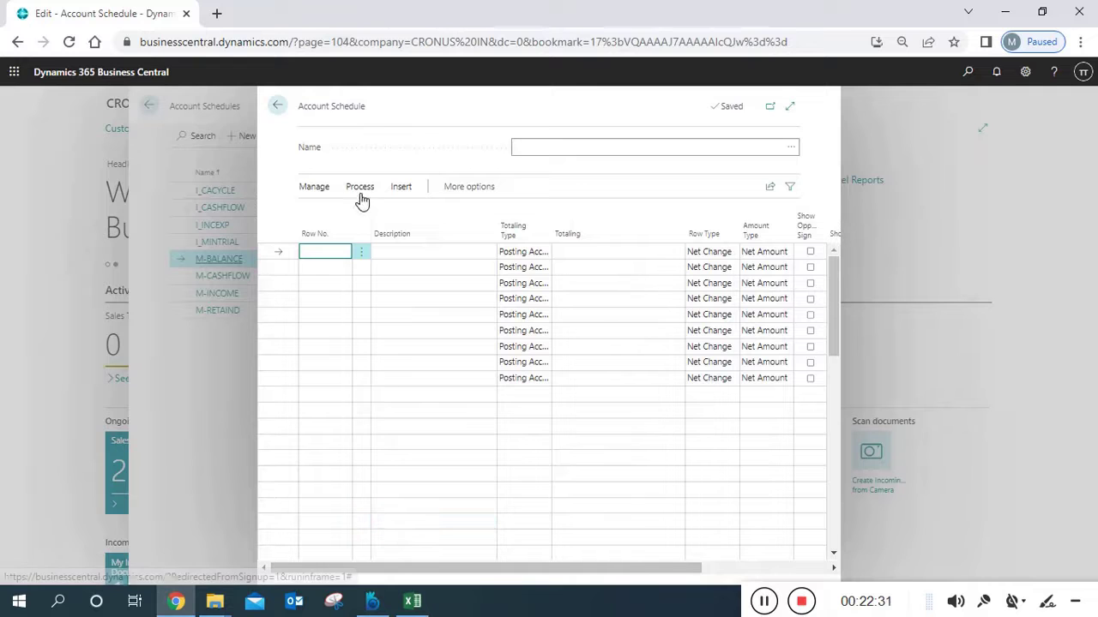
left_click(291, 113)
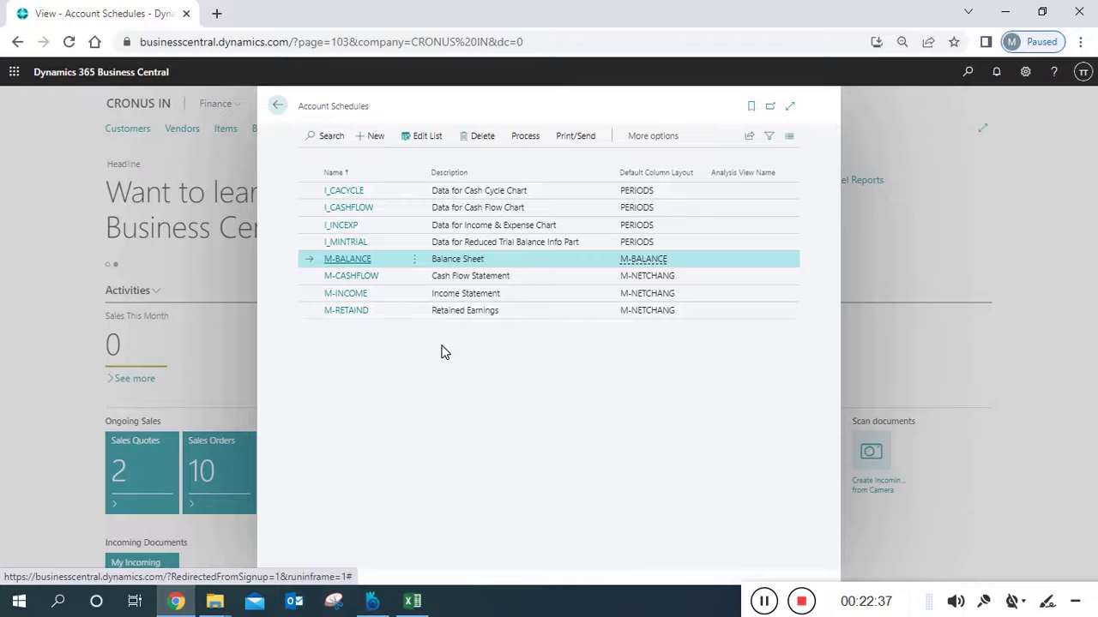
Step: Open the M-BALANCE account schedule for editing without making a copy, and show it in a separate maximized window
left_click(525, 138)
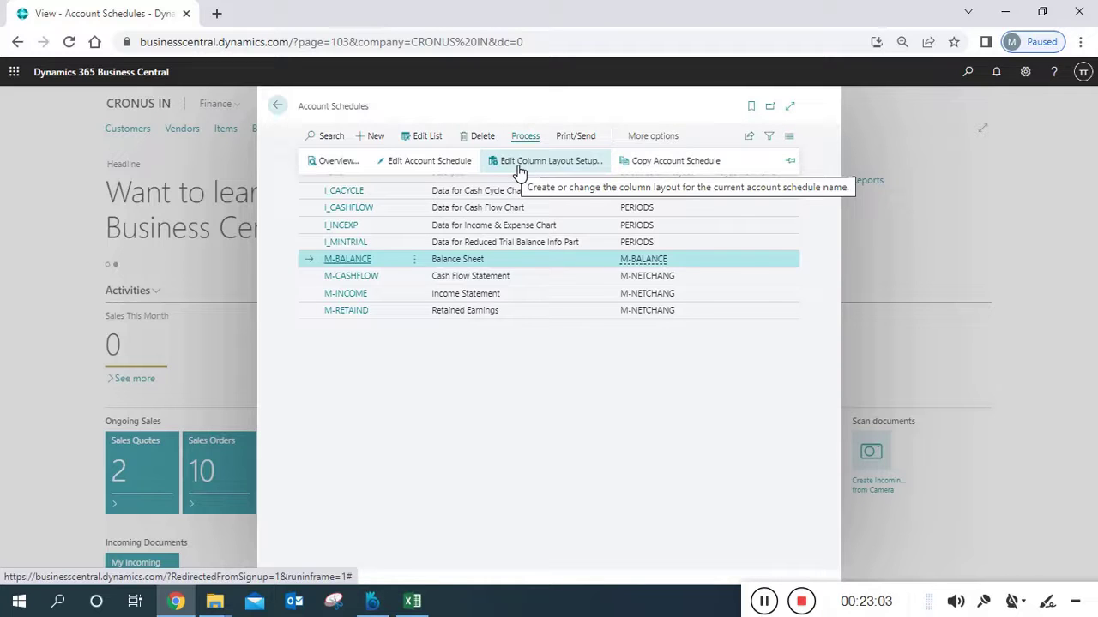
left_click(424, 168)
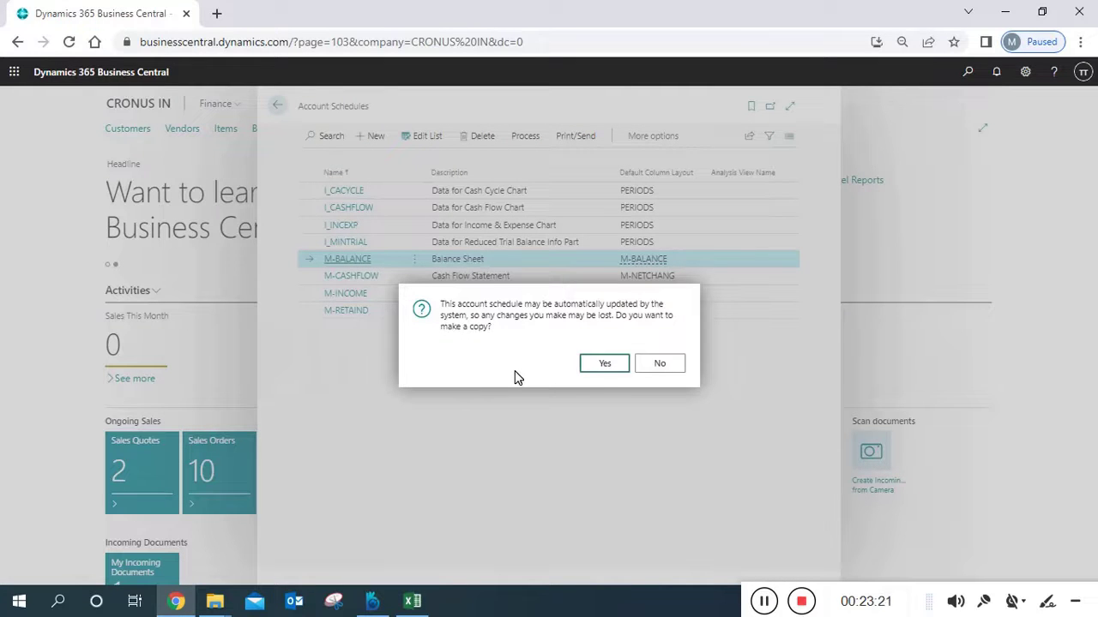
left_click(668, 367)
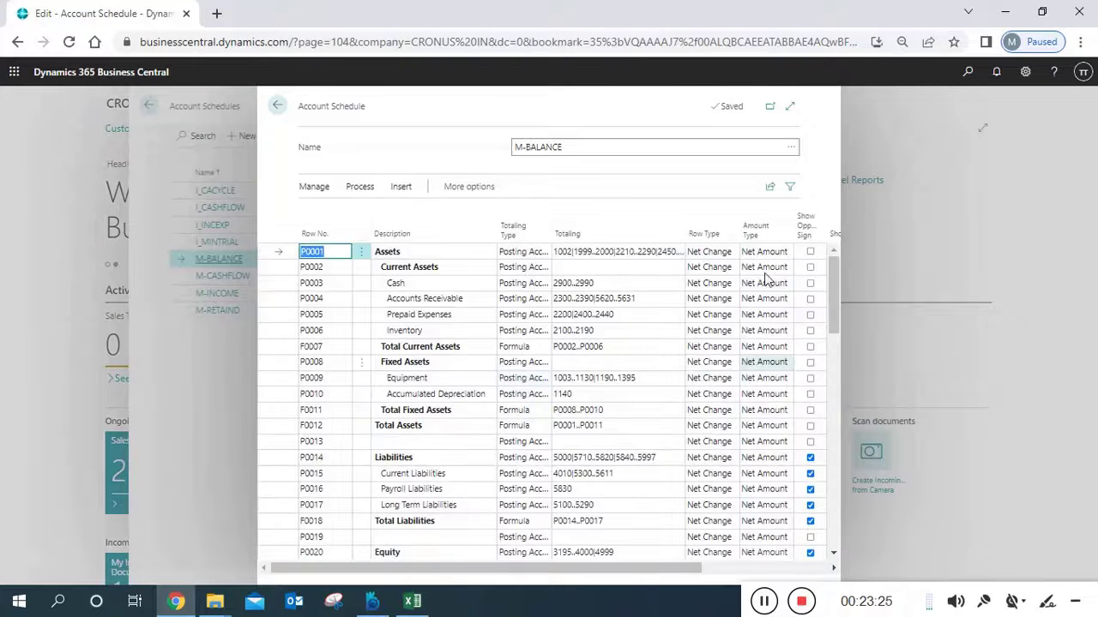
left_click(770, 106)
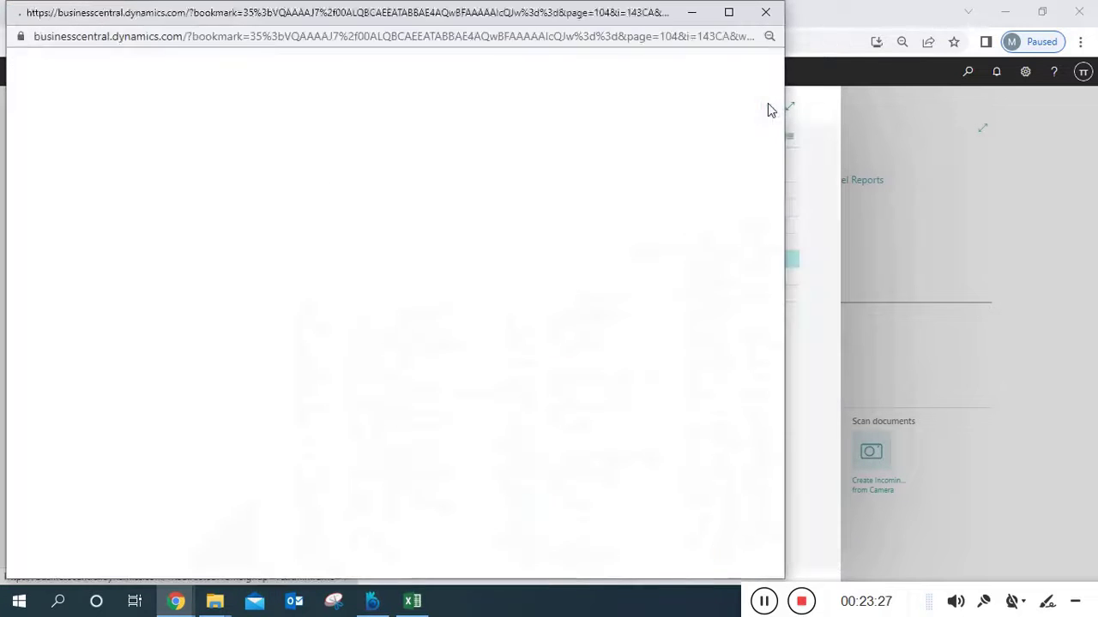
left_click(728, 12)
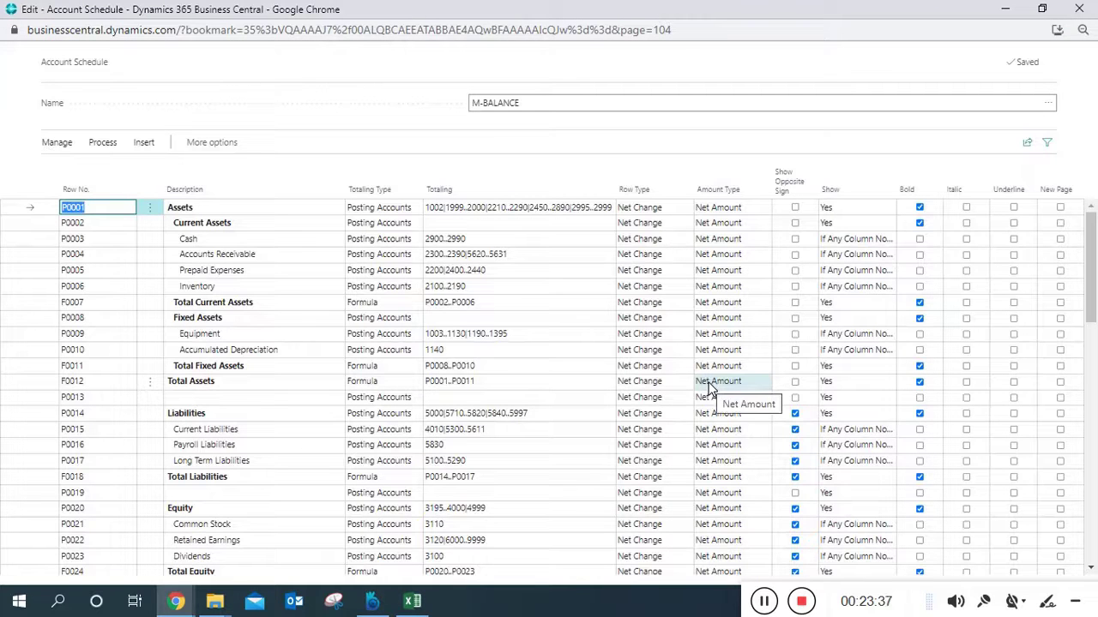
Step: Examine the Totaling account ranges of the Assets row in the M-BALANCE schedule
left_click(455, 214)
left_click(456, 213)
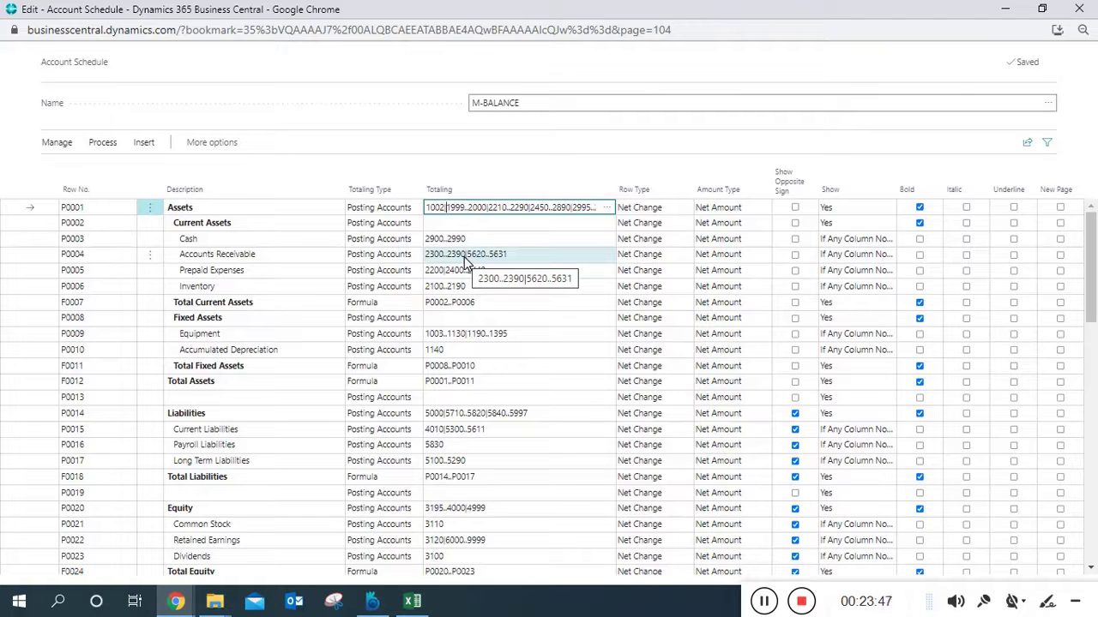
left_click(468, 213)
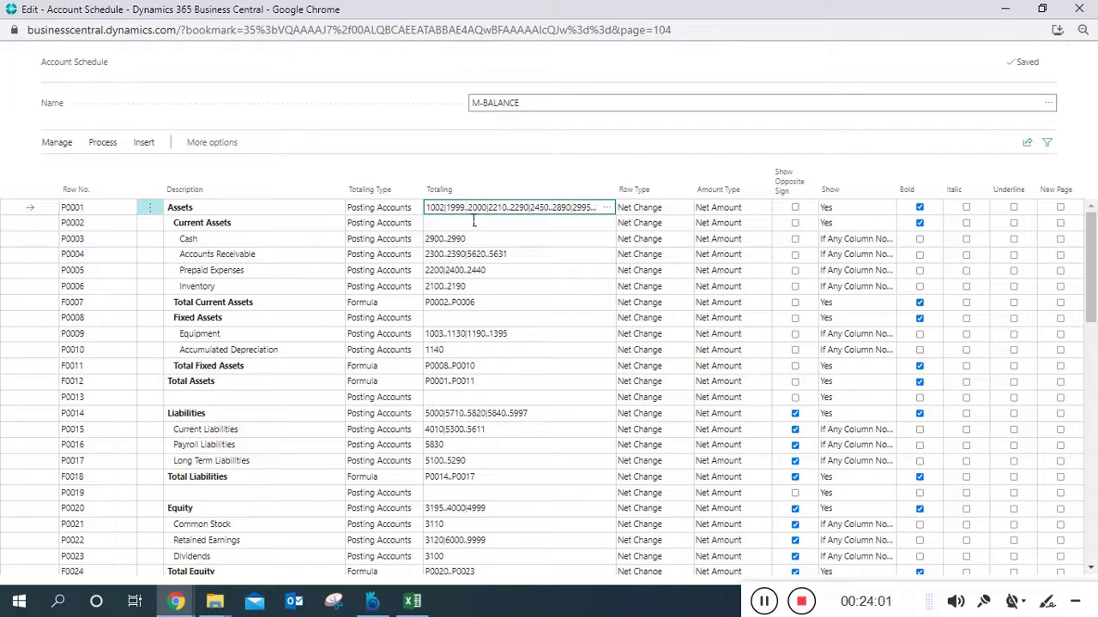
Step: Examine how totaling types and row numbers feed the Total Current Assets formula in the M-BALANCE schedule
left_click(391, 370)
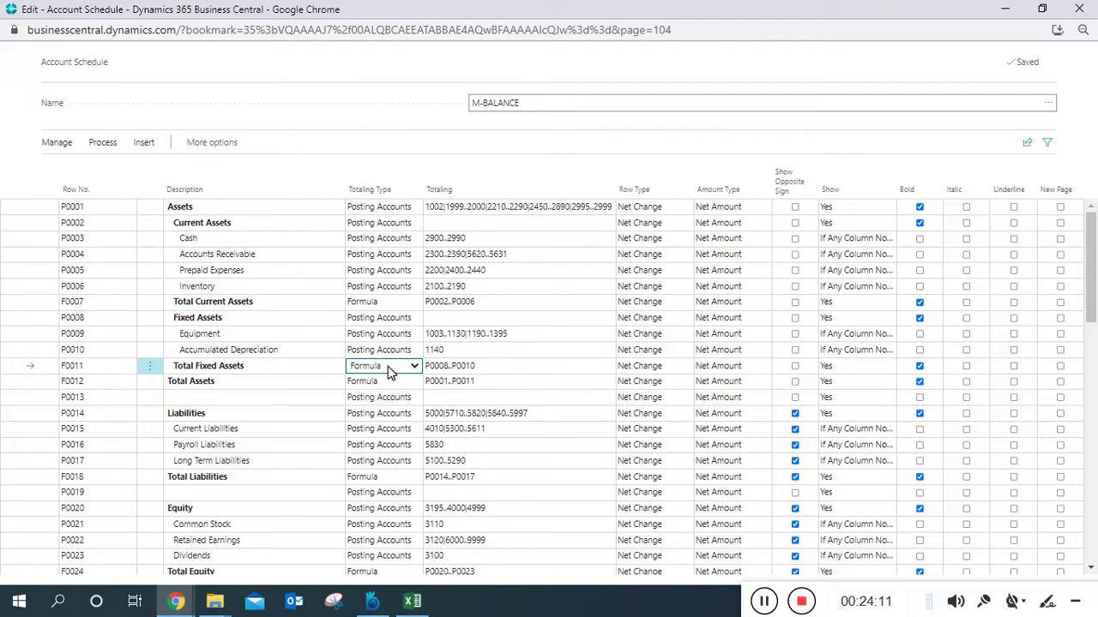
left_click(377, 244)
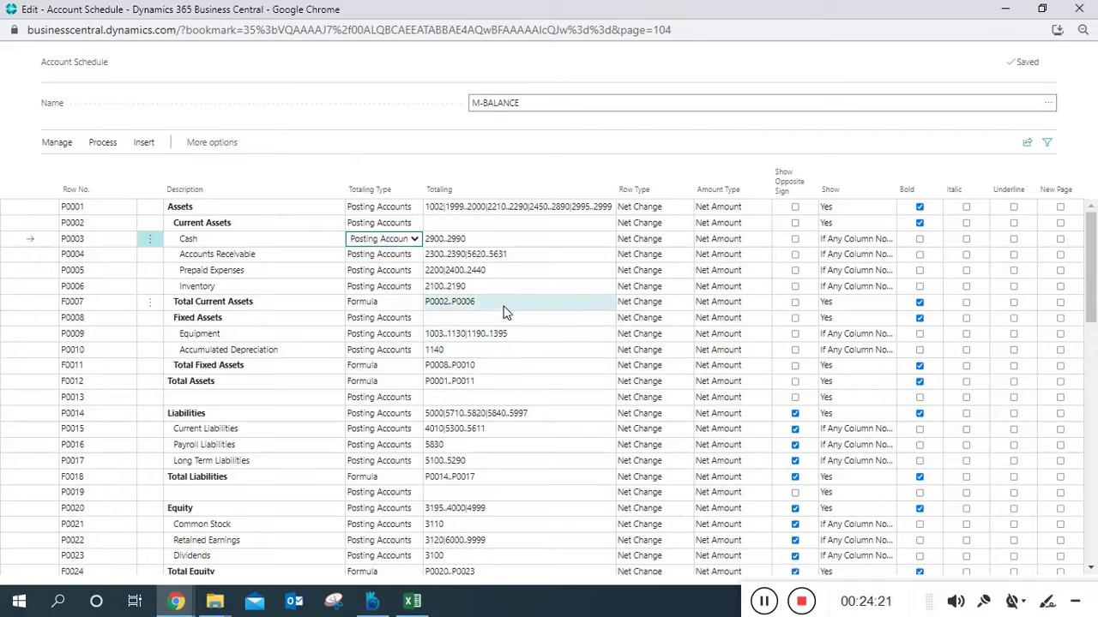
left_click(665, 209)
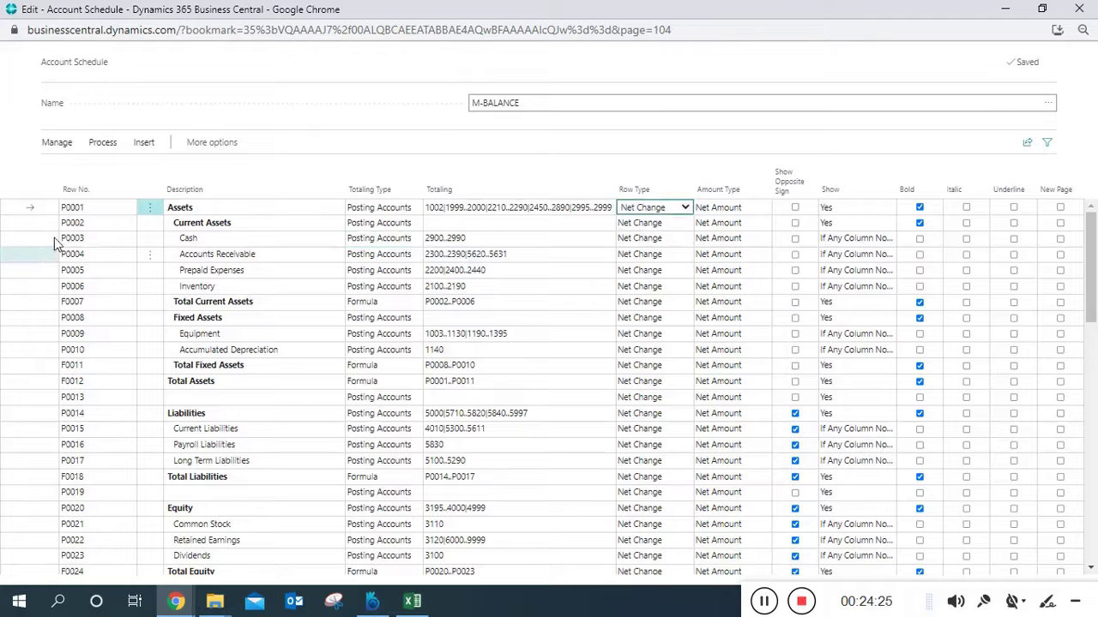
left_click(97, 214)
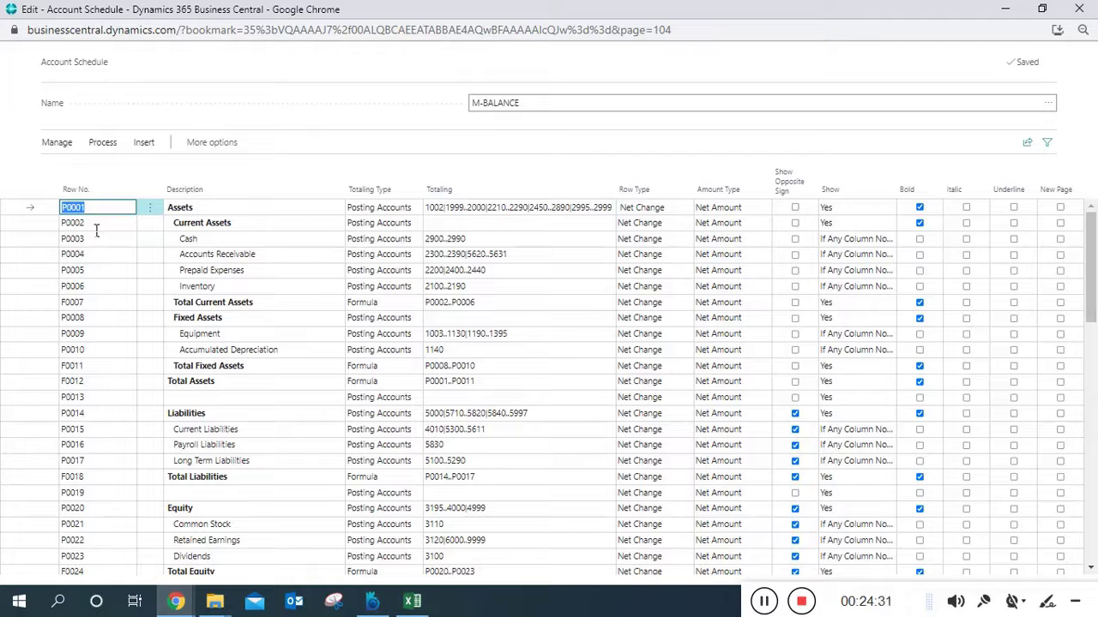
left_click(479, 304)
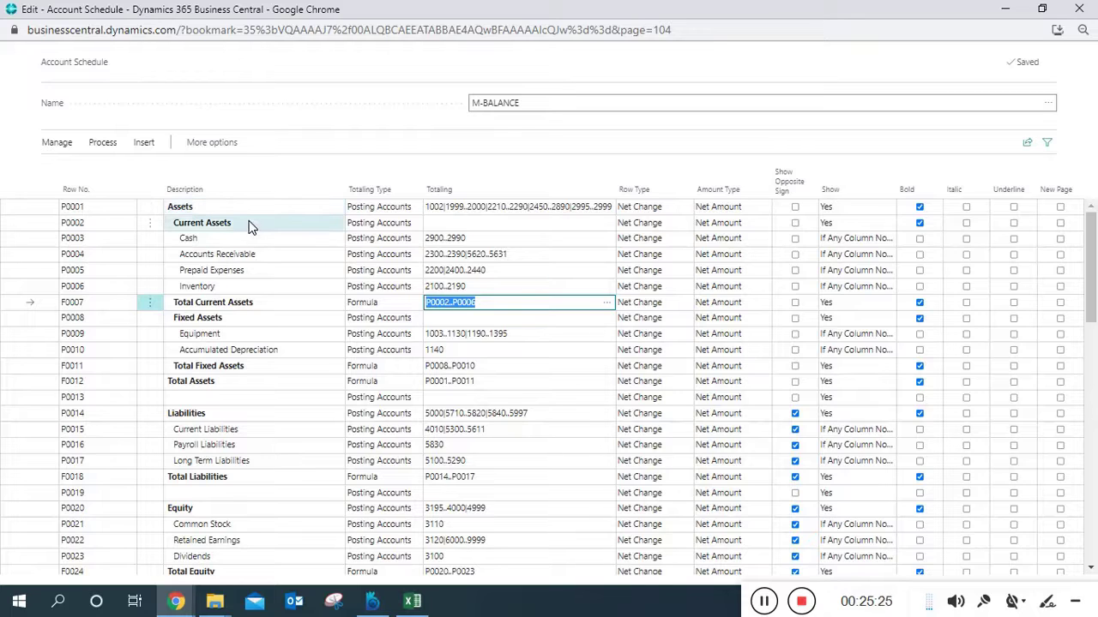
left_click(250, 244)
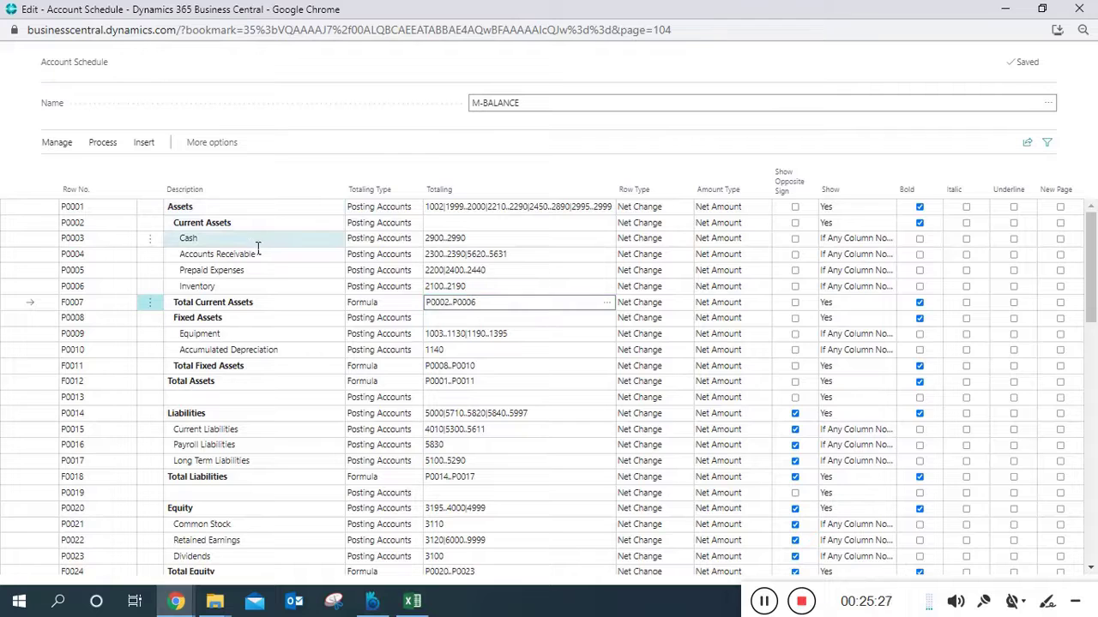
left_click(510, 307)
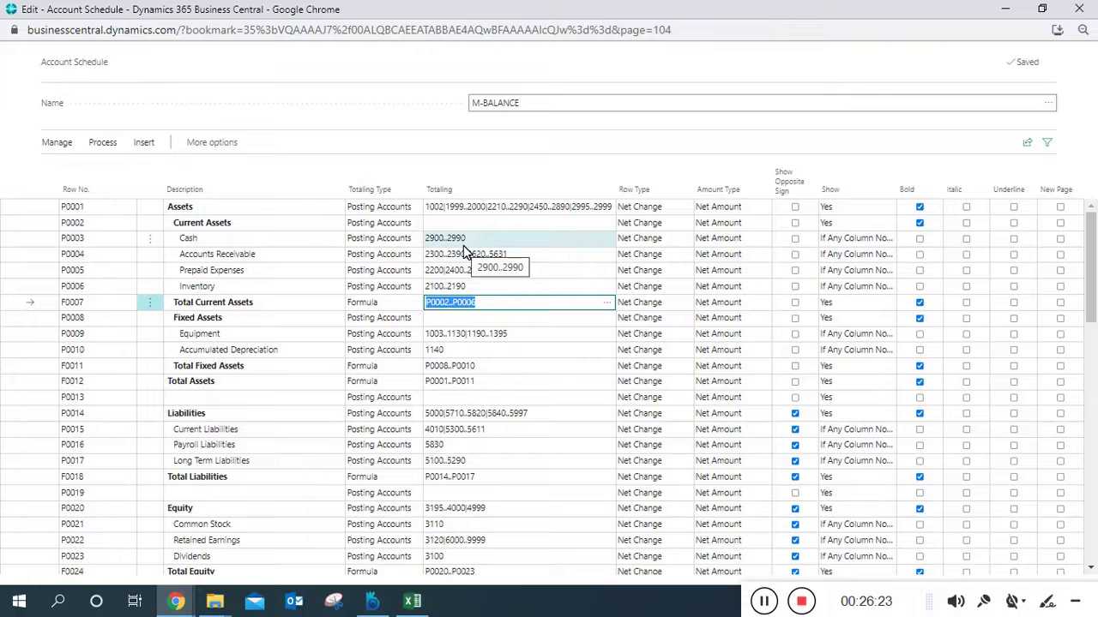
Step: Review the Row Type options for the Assets and Fixed Assets rows, and the Amount Type options for the Assets row
left_click(664, 211)
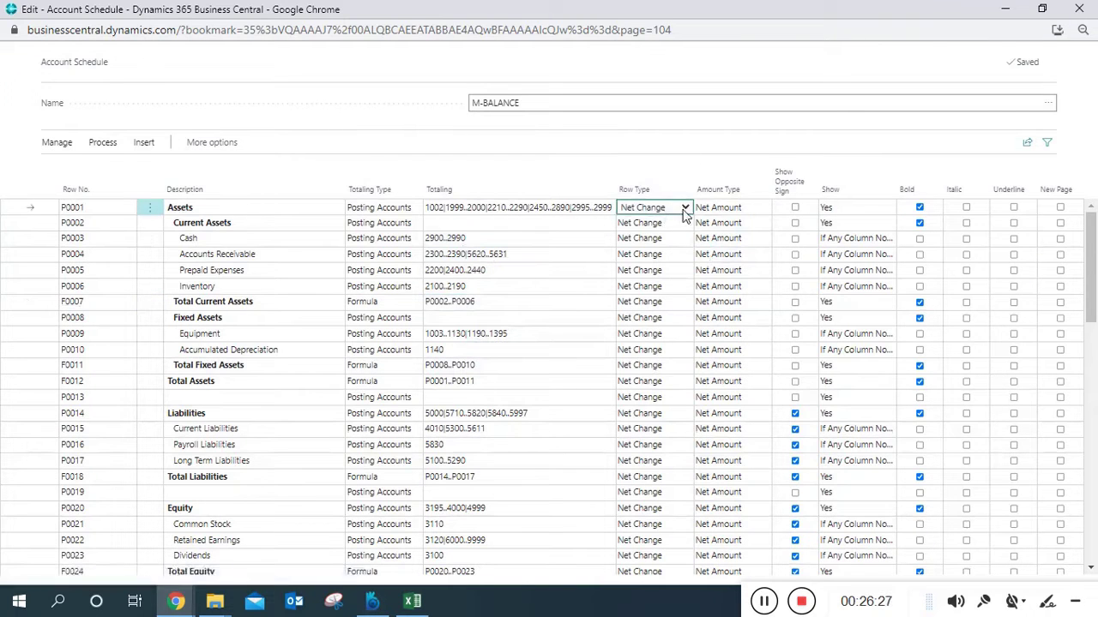
left_click(685, 209)
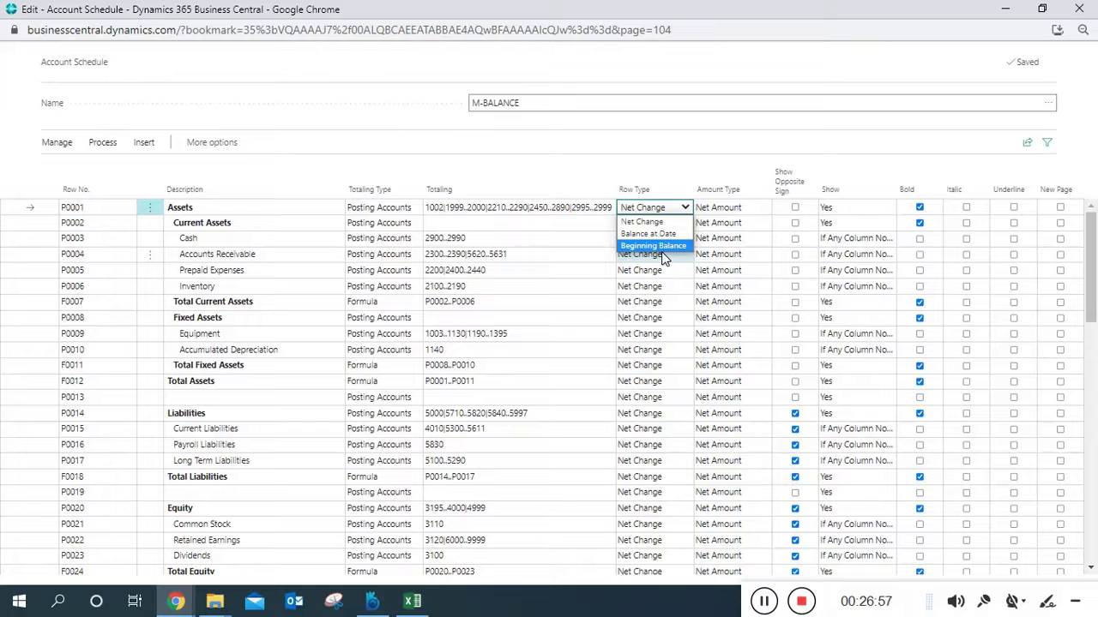
left_click(586, 329)
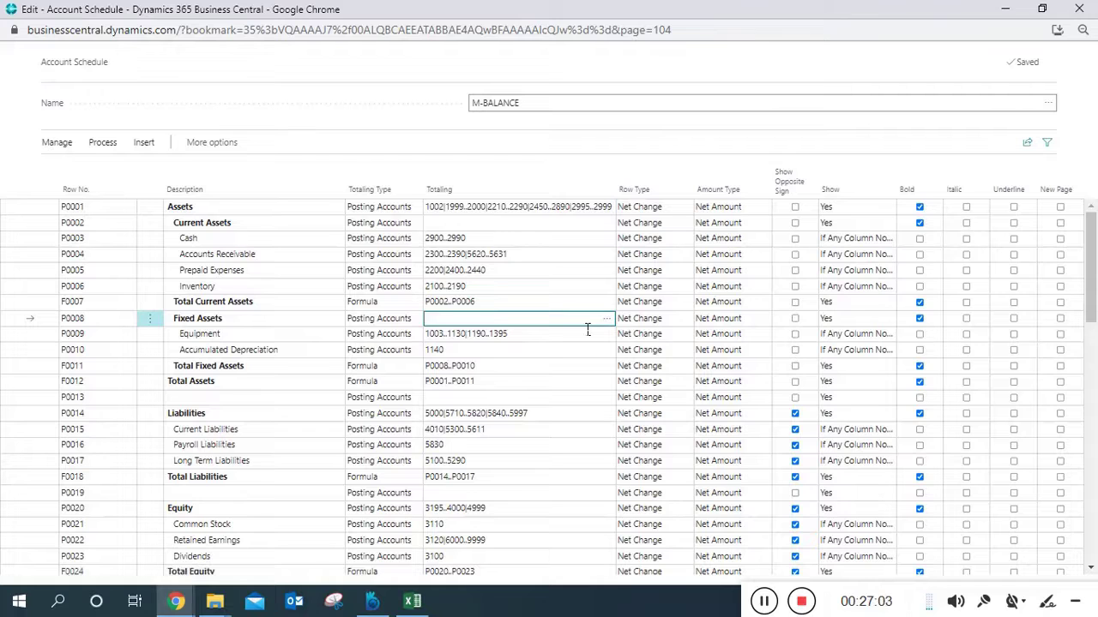
left_click(668, 317)
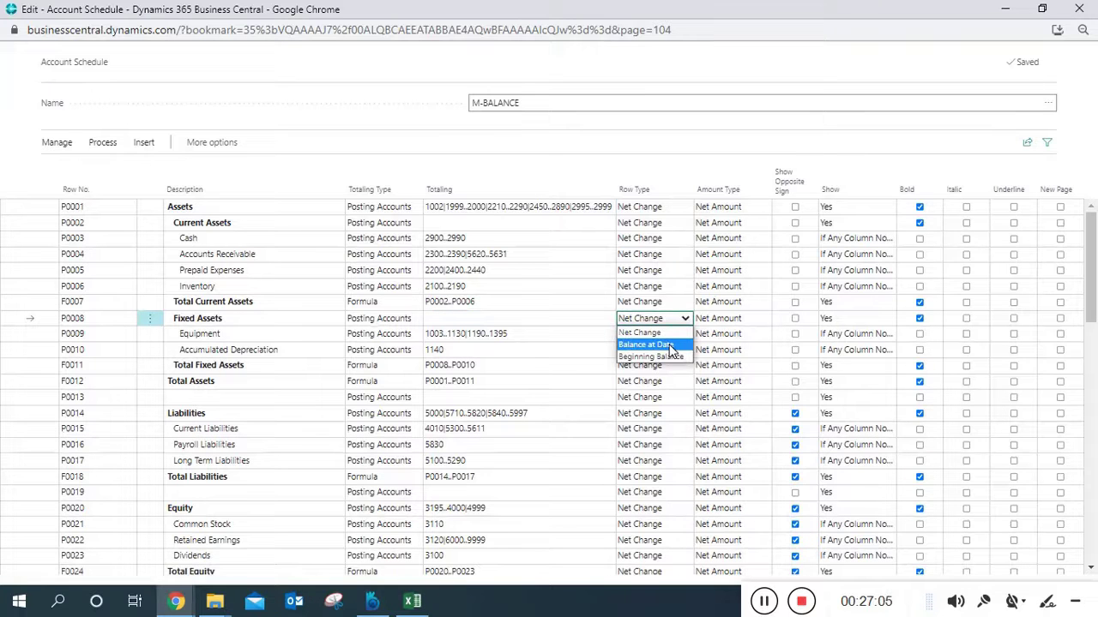
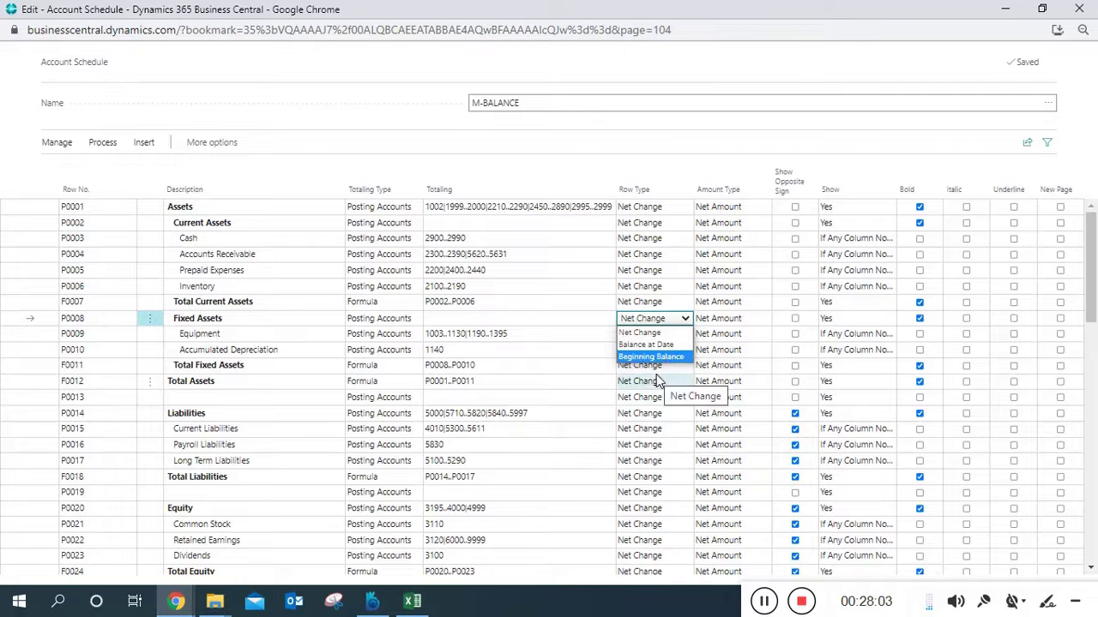
left_click(734, 207)
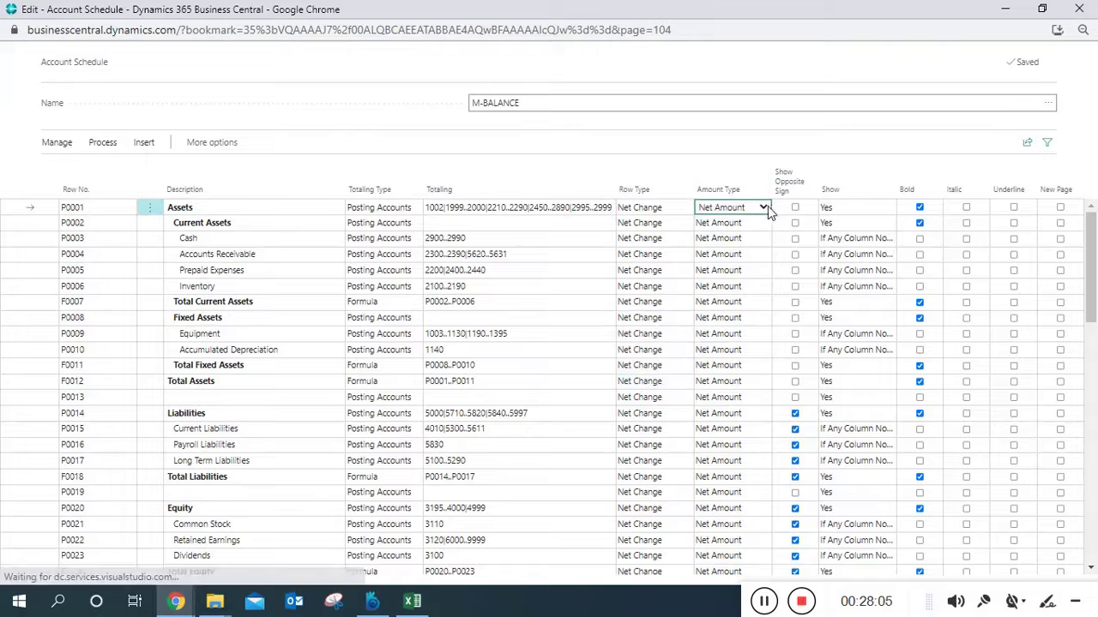
left_click(764, 208)
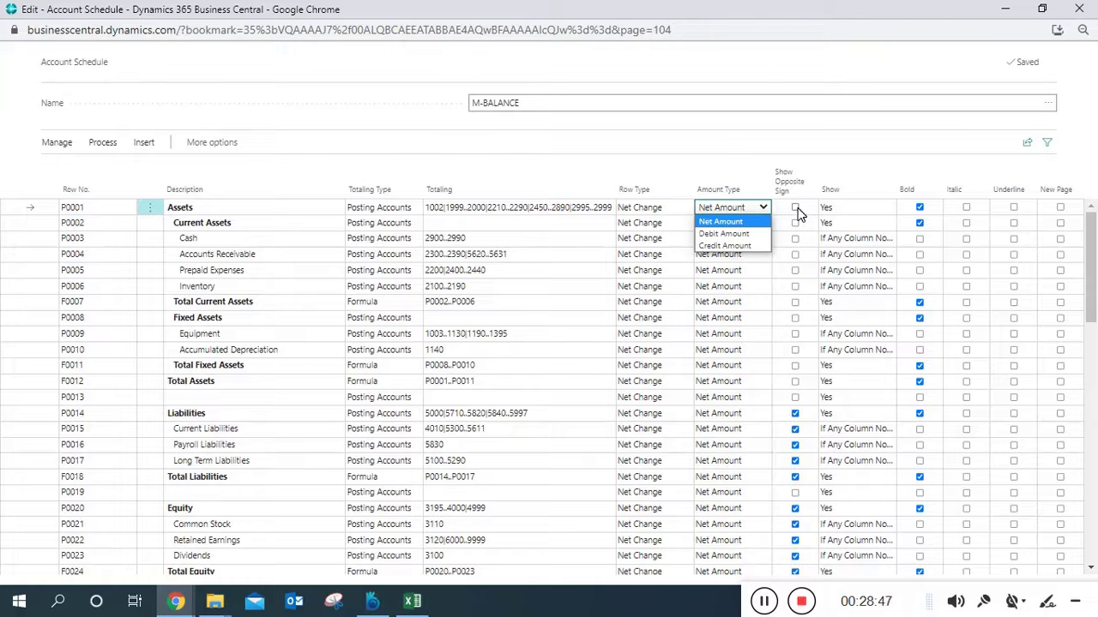
Step: Review the Show options for the Assets, Total Assets and Cash rows
left_click(849, 208)
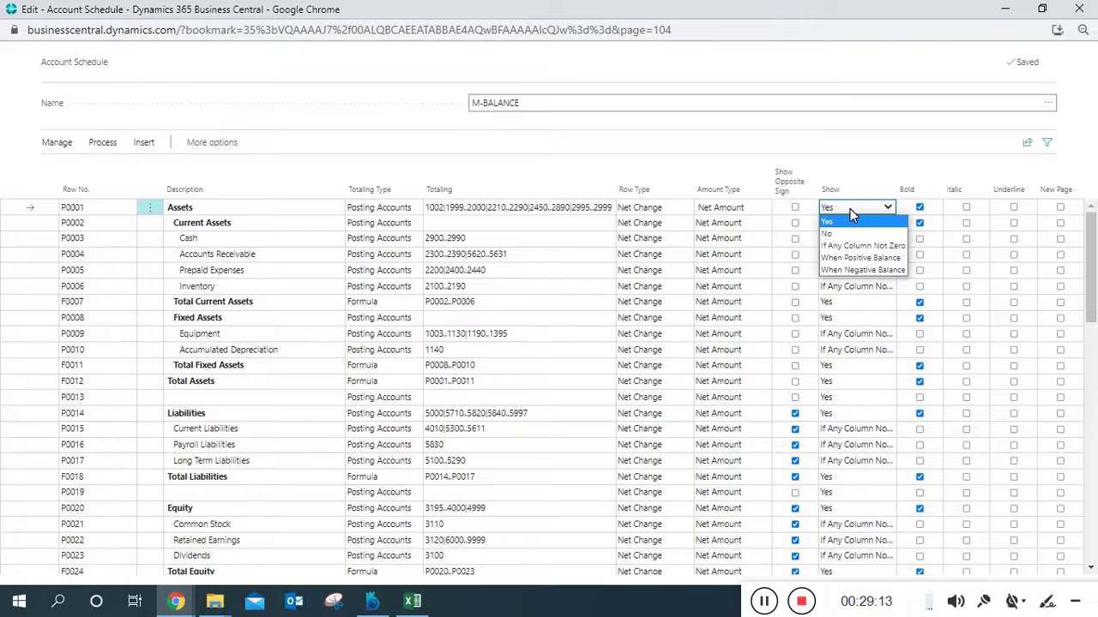
left_click(549, 412)
left_click(523, 387)
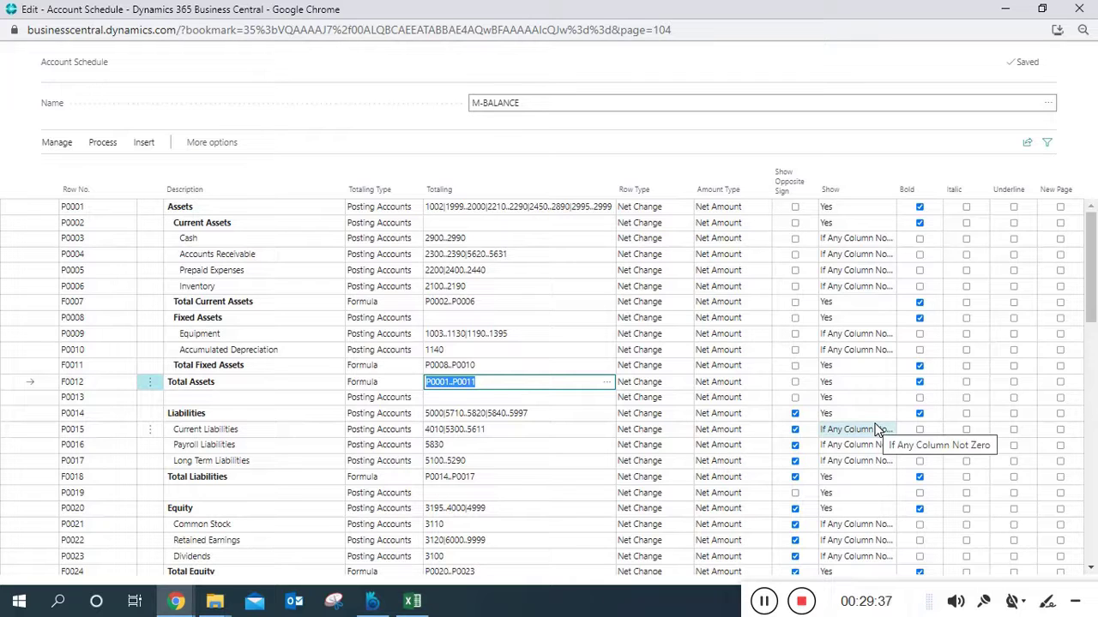
left_click(865, 386)
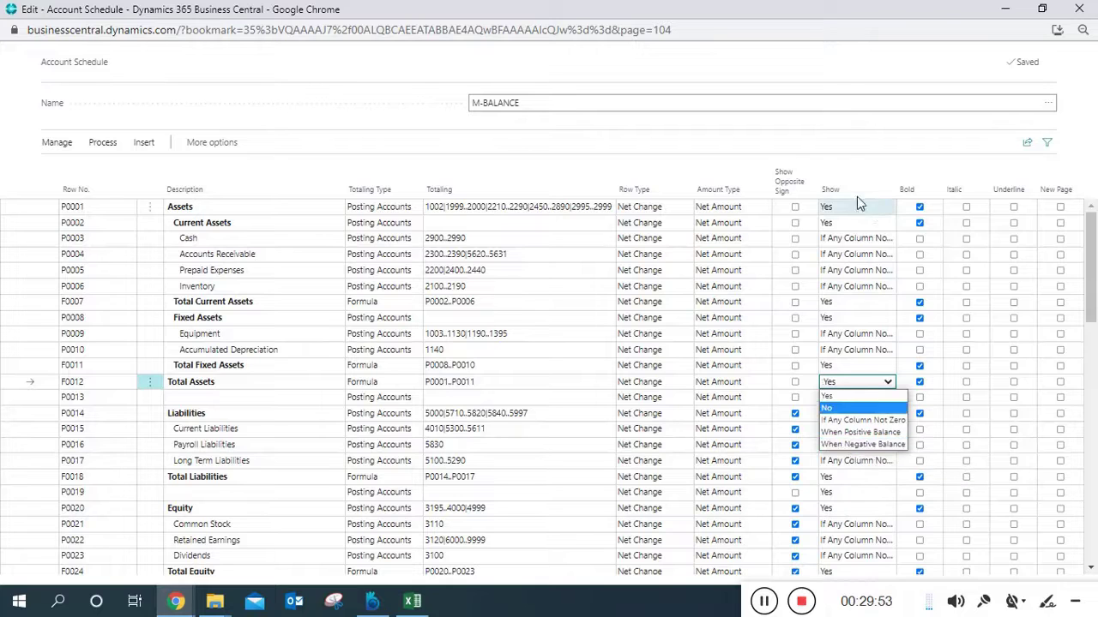
left_click(843, 240)
left_click(843, 240)
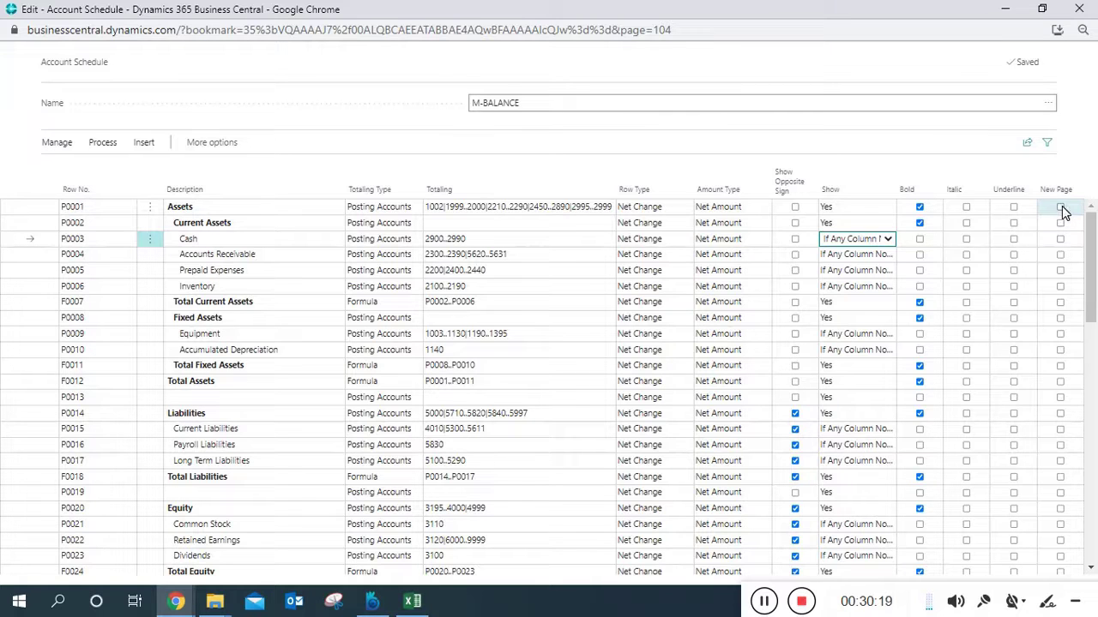
Step: Open the column layout setup for M-BALANCE and set the Balance column's Column No. to 1
left_click(630, 110)
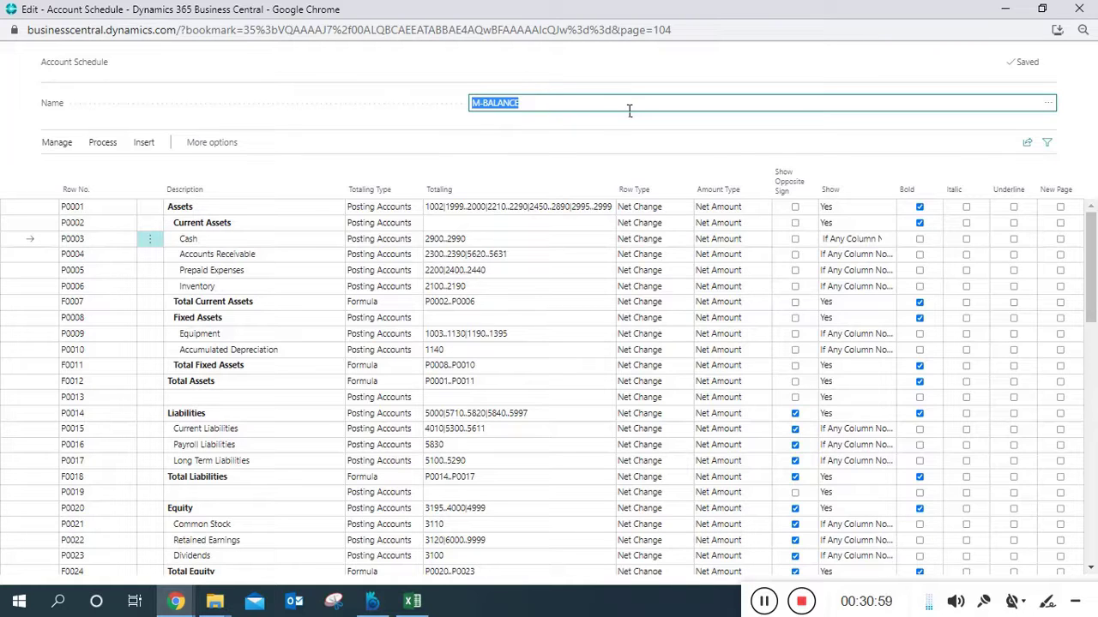
left_click(69, 151)
left_click(100, 146)
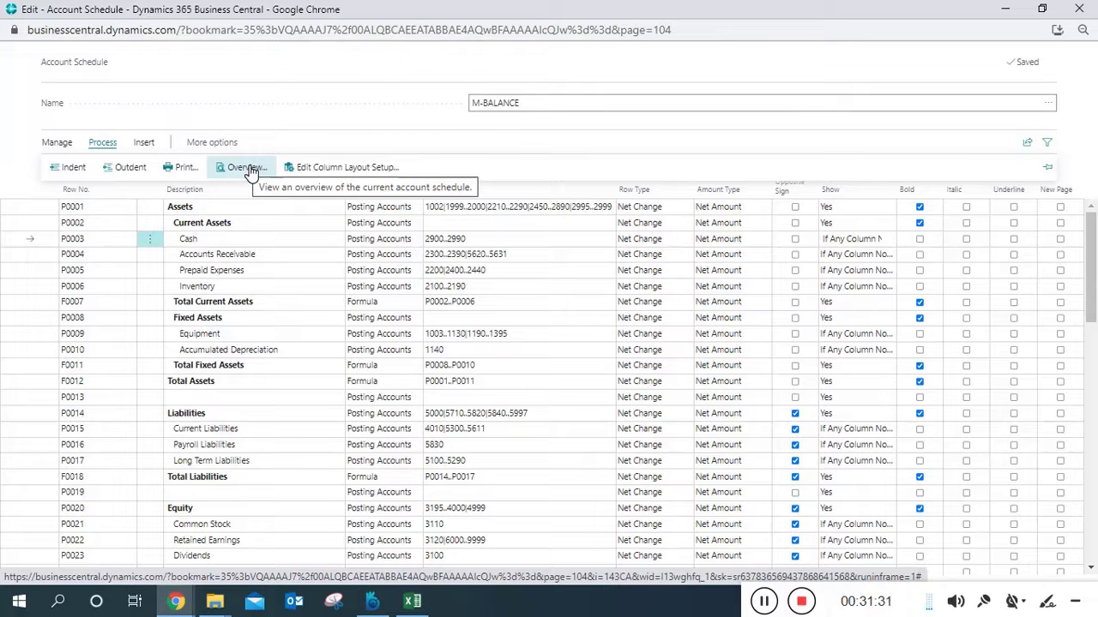
left_click(322, 173)
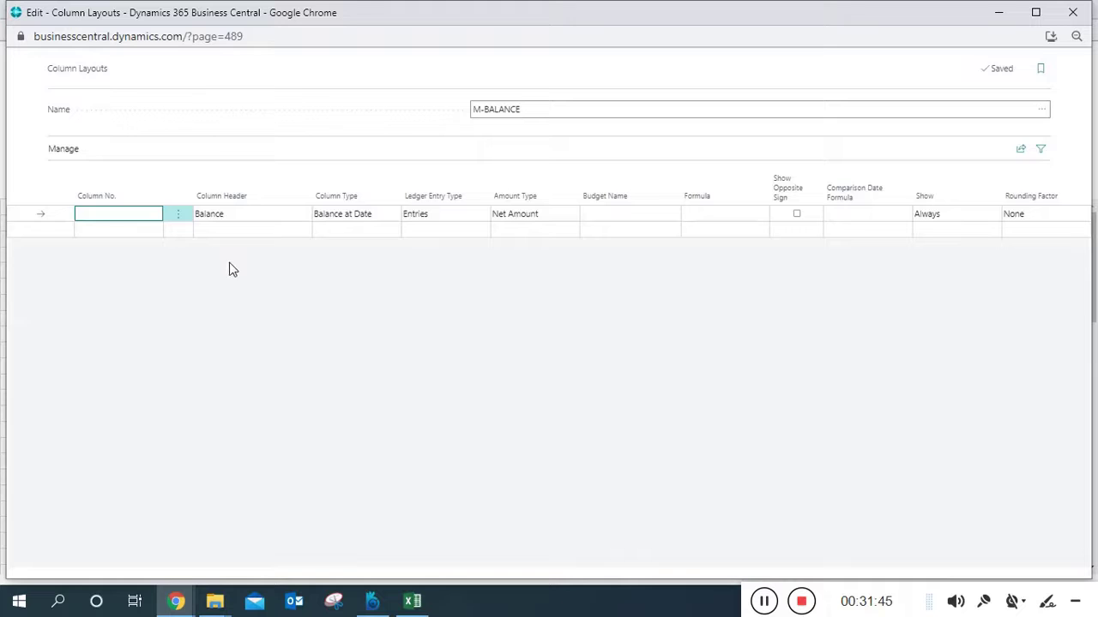
type("1")
left_click(248, 219)
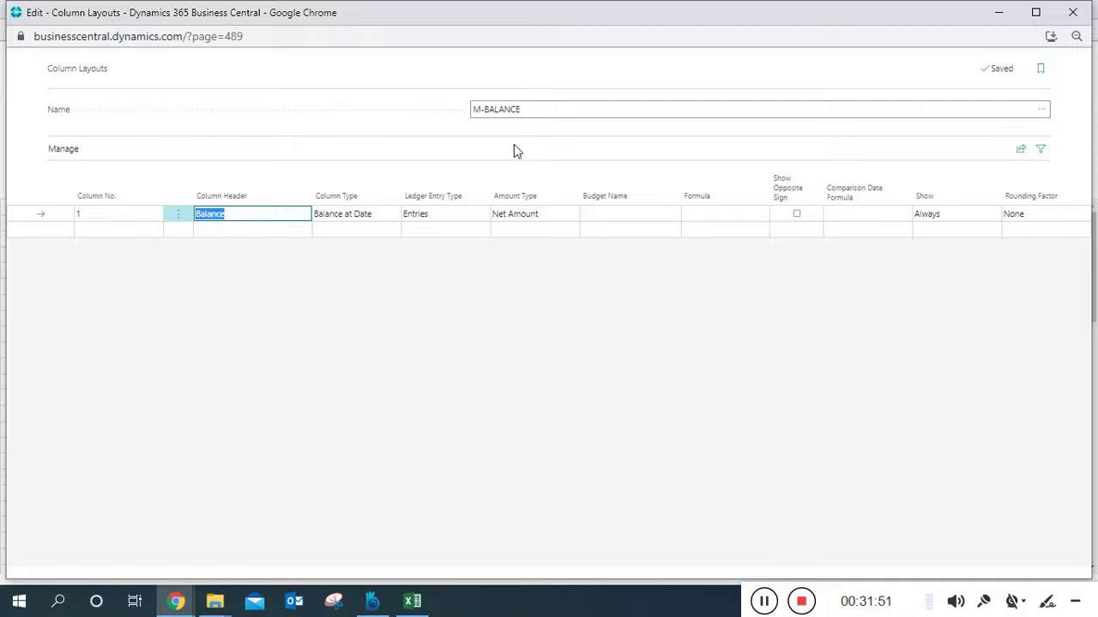
Step: Review the Balance column's Column Type, Ledger Entry Type and Amount Type options, plus its Budget Name and Formula fields
left_click(282, 213)
left_click(370, 219)
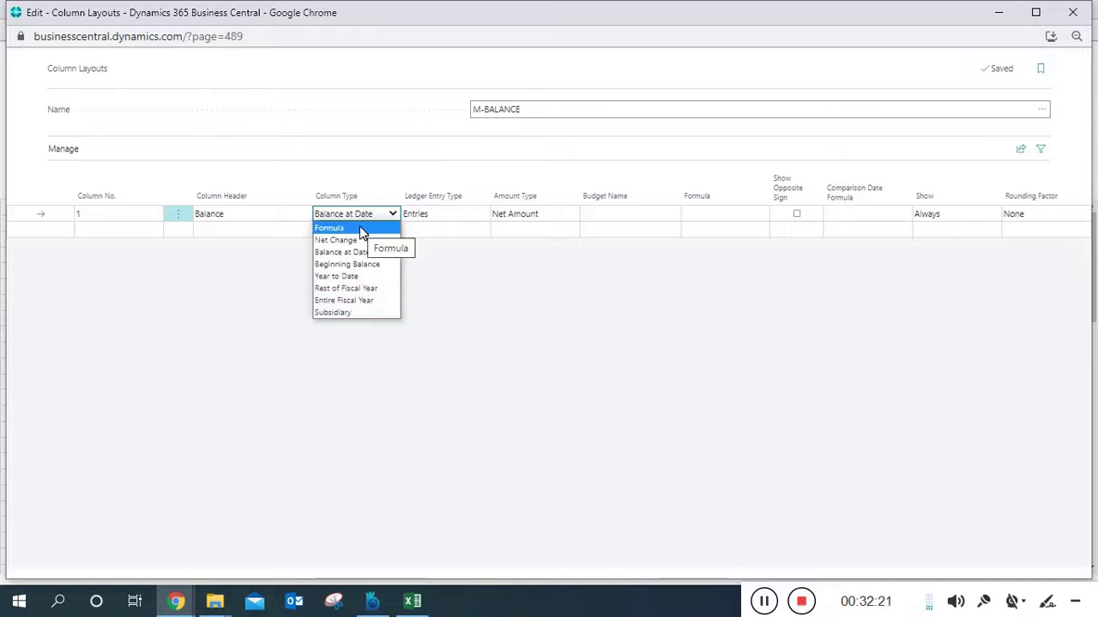
left_click(451, 217)
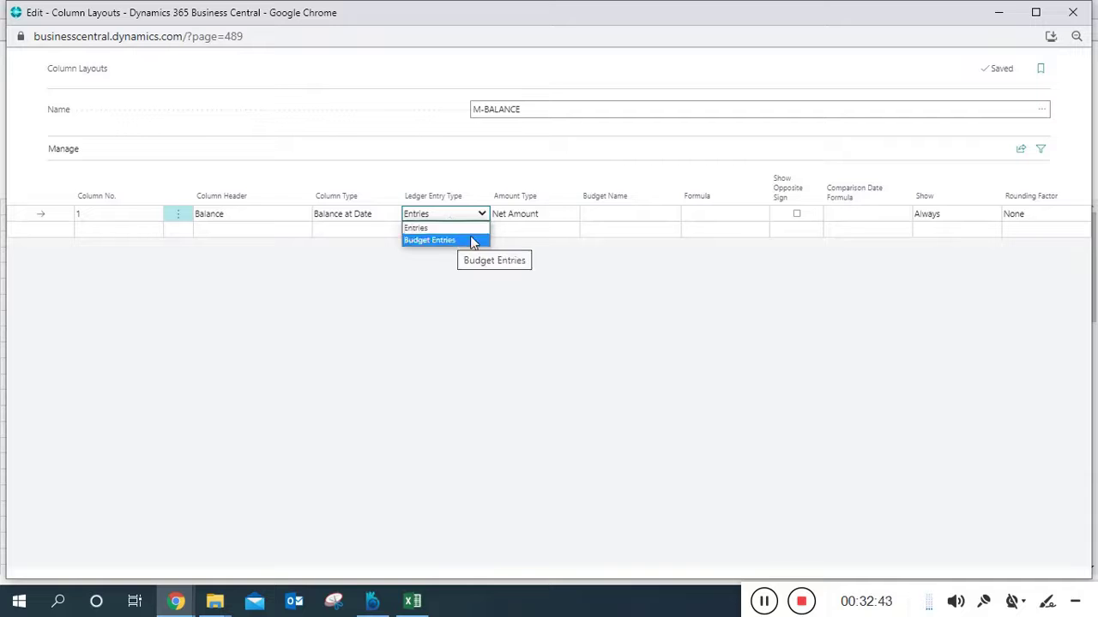
left_click(568, 214)
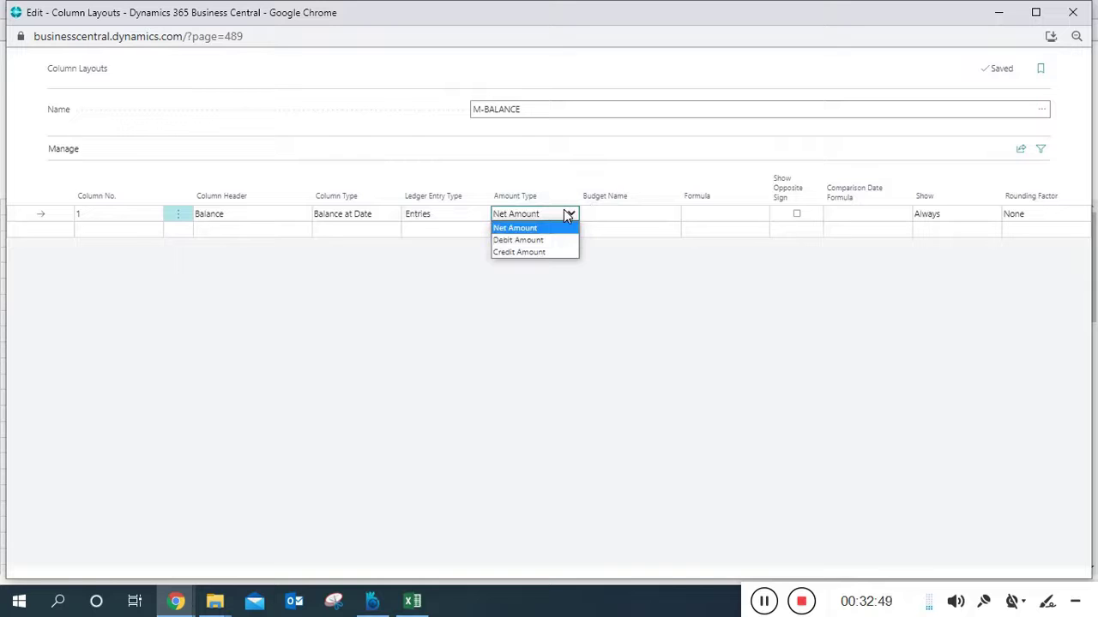
left_click(609, 215)
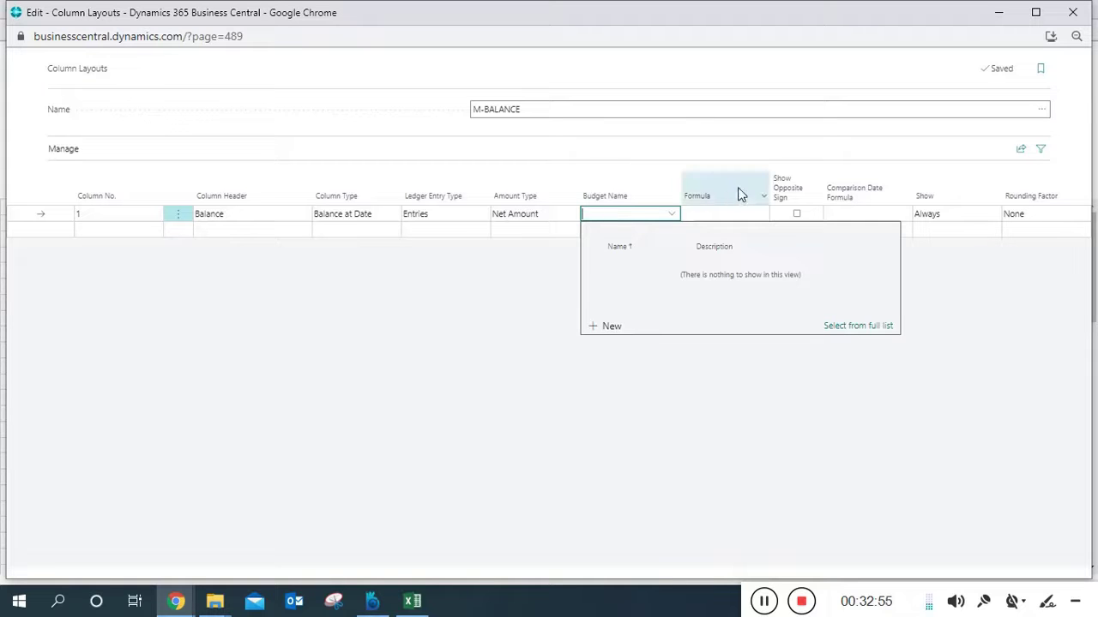
left_click(735, 215)
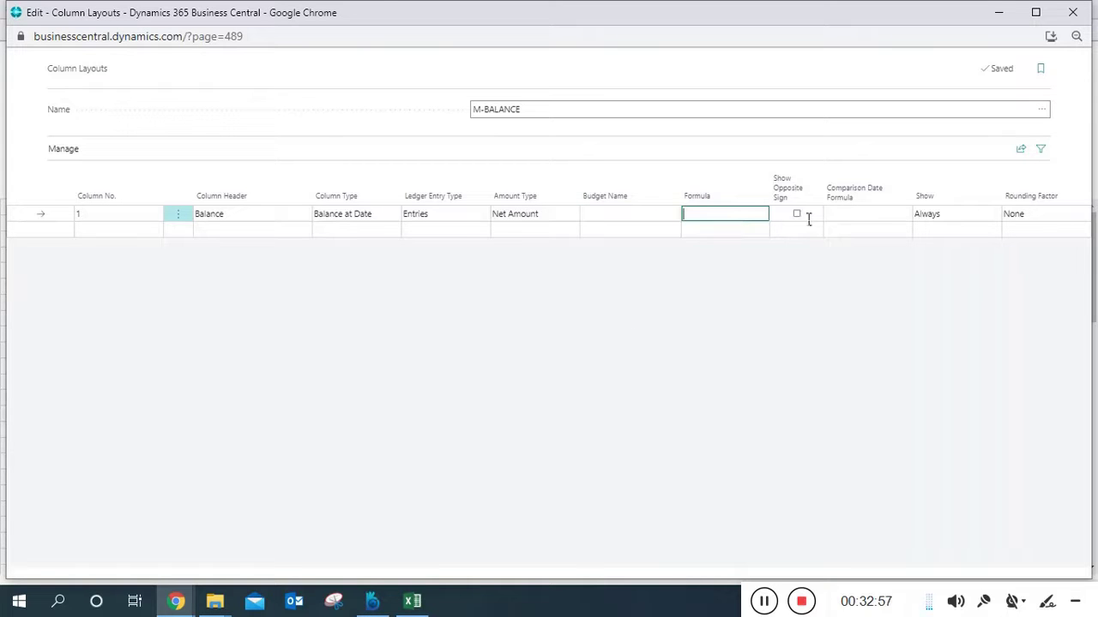